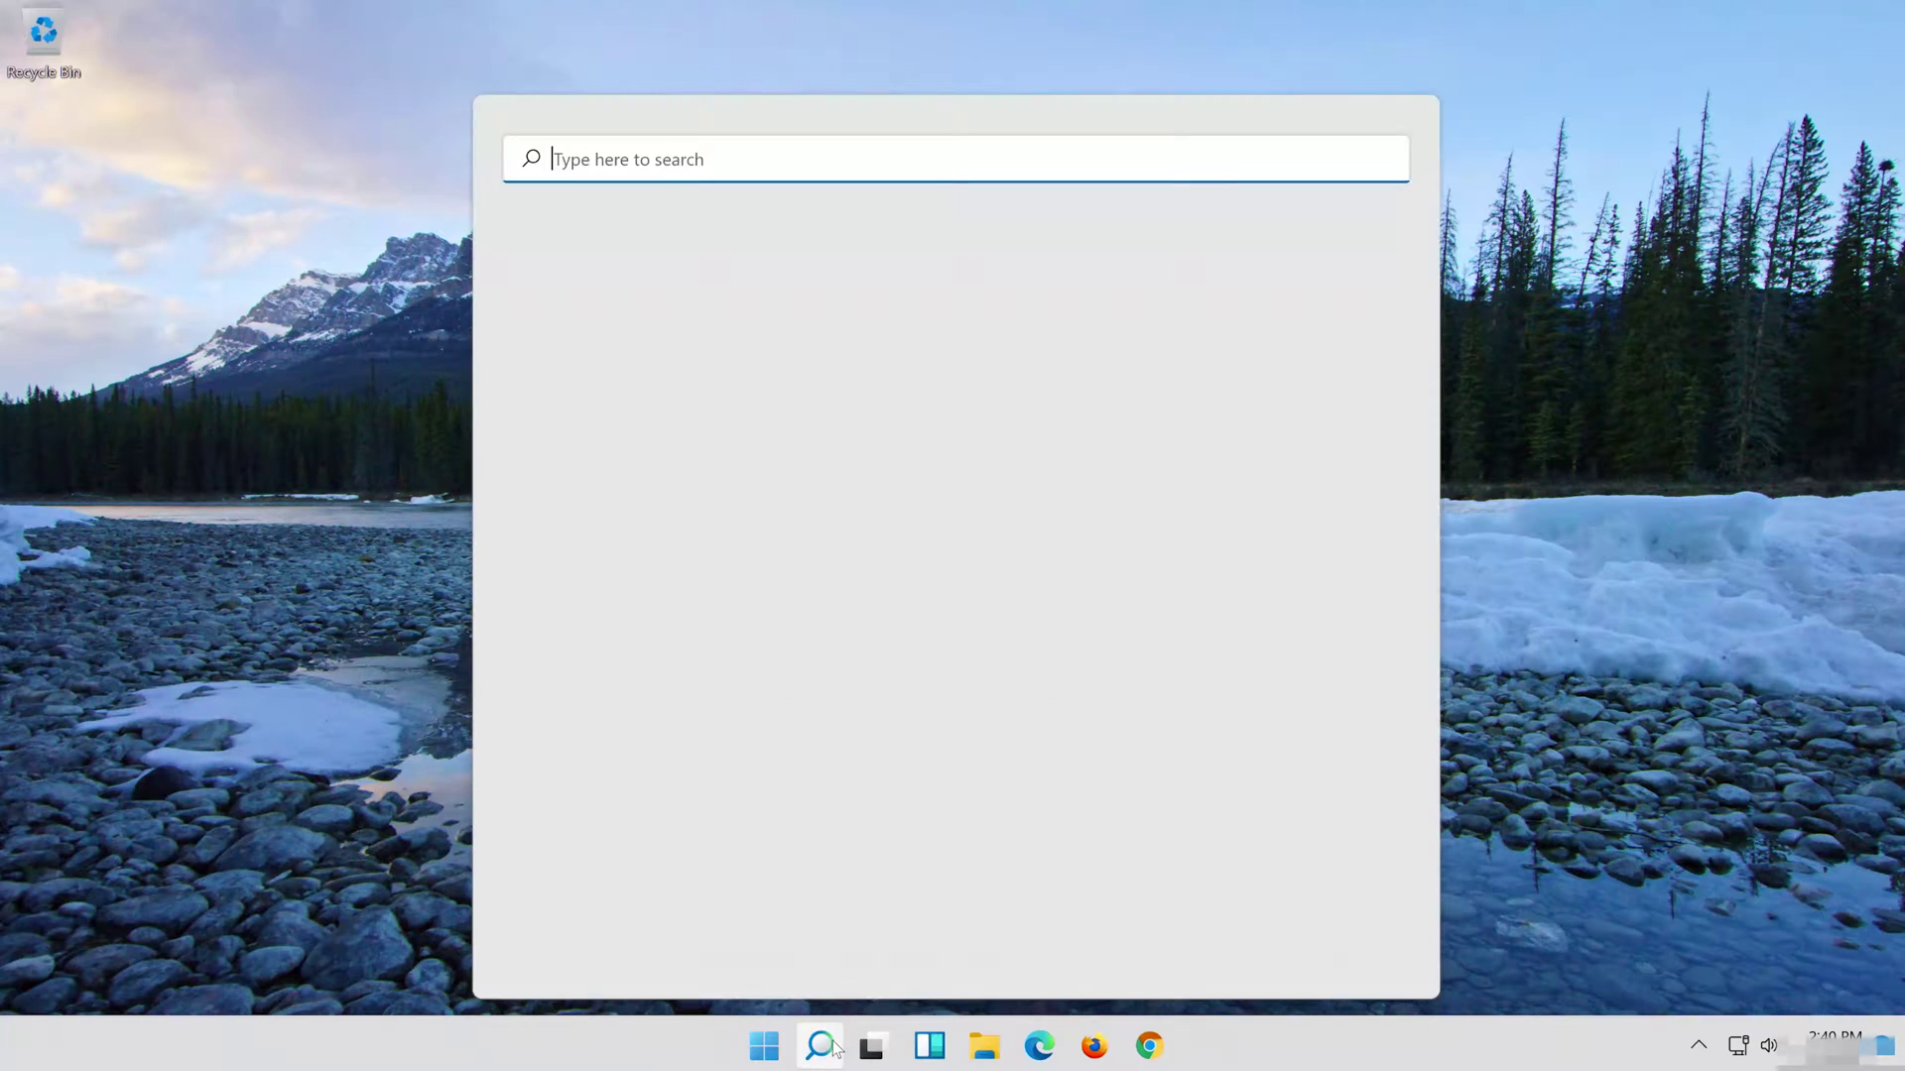
Search Windows for 'device manager' and launch Device Manager from the results
{"action": "type", "text": "dev"}
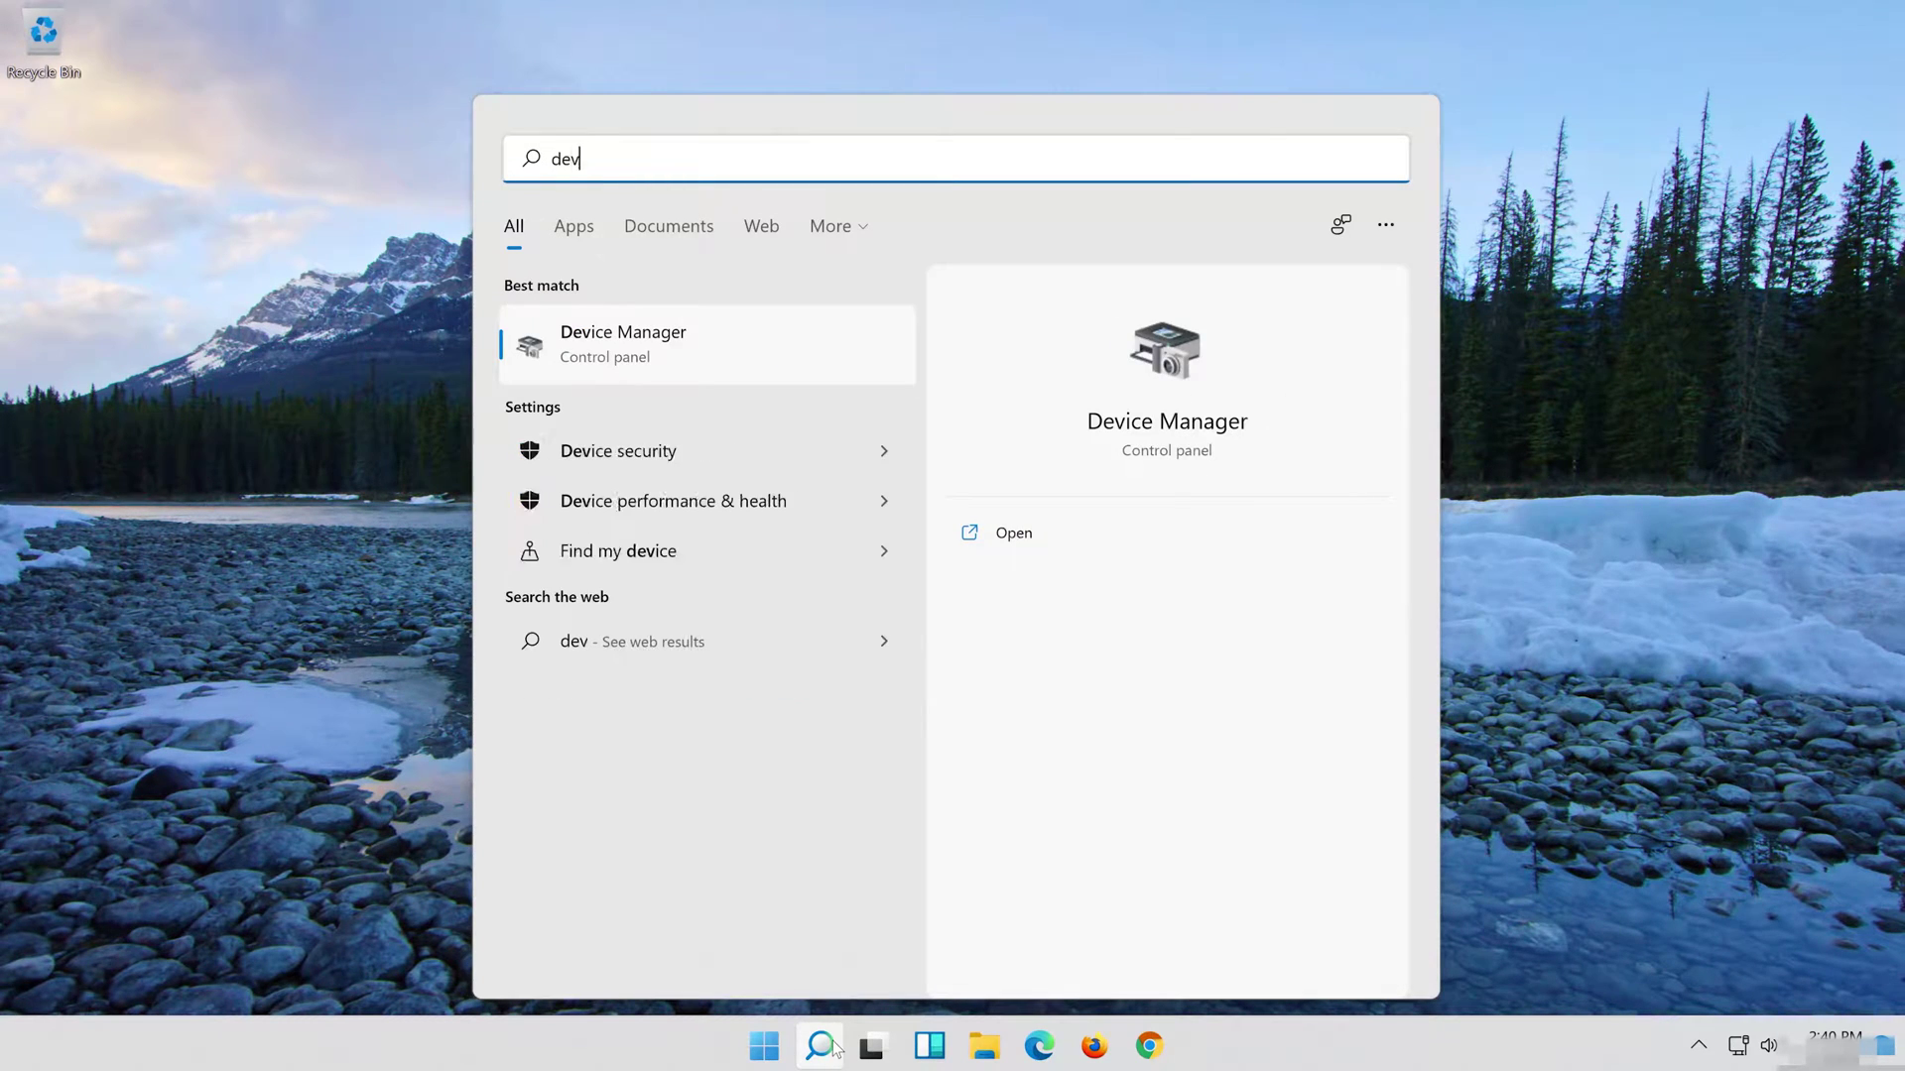
{"action": "type", "text": "ice ma"}
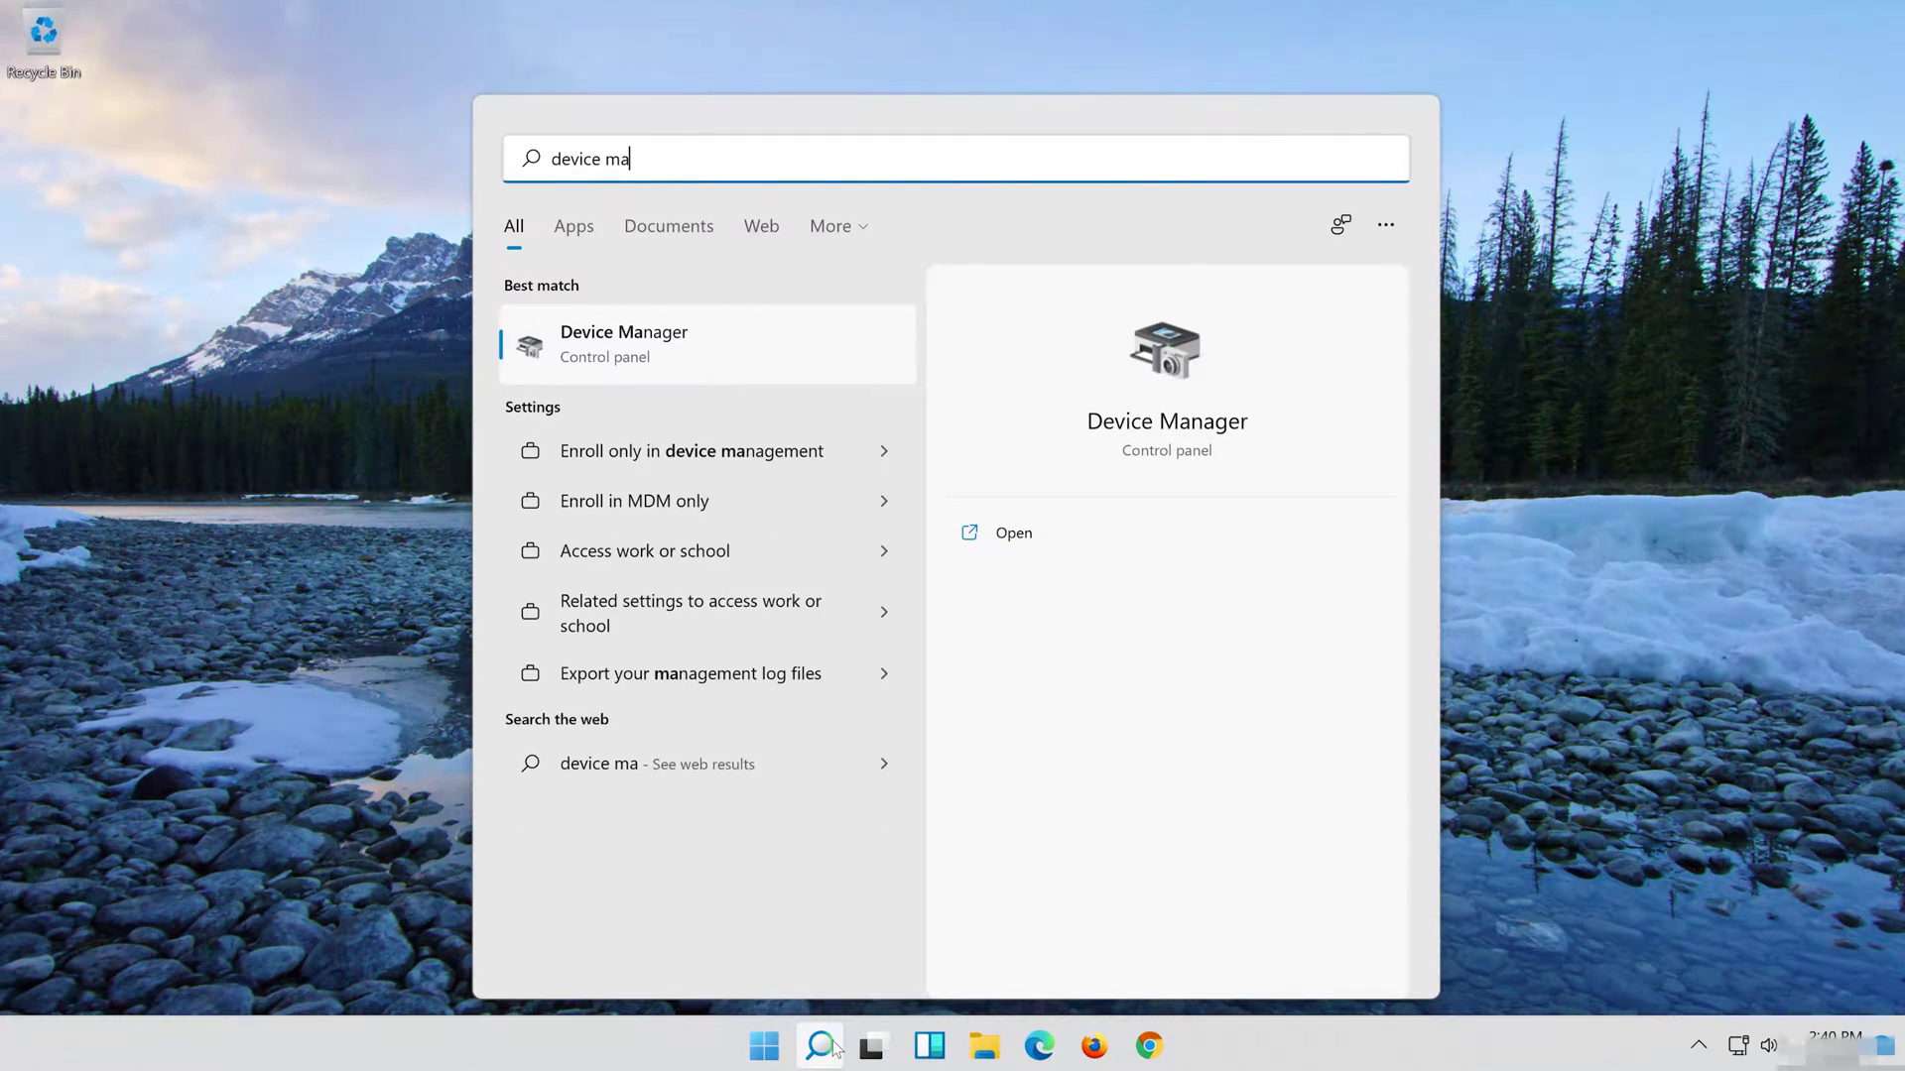
{"action": "type", "text": "nager"}
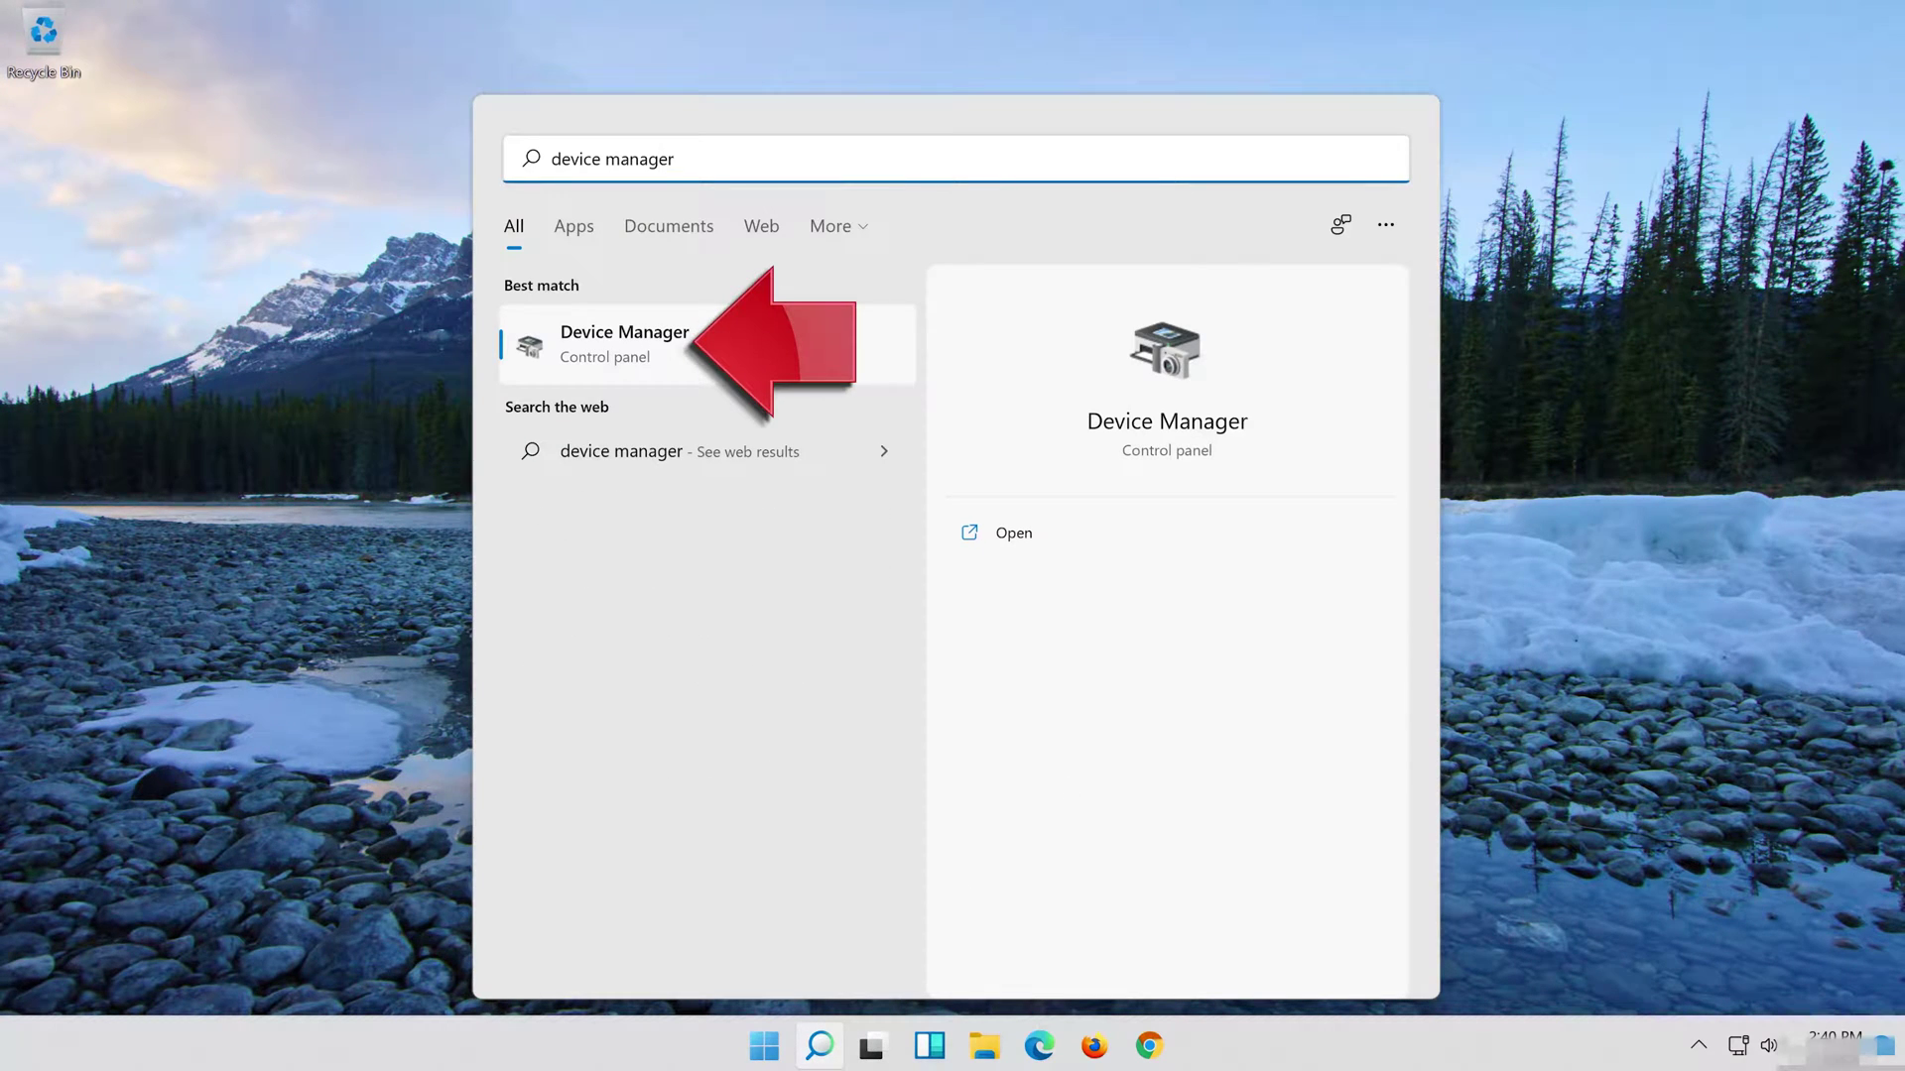
{"action": "left_click", "coordinate": [788, 349]}
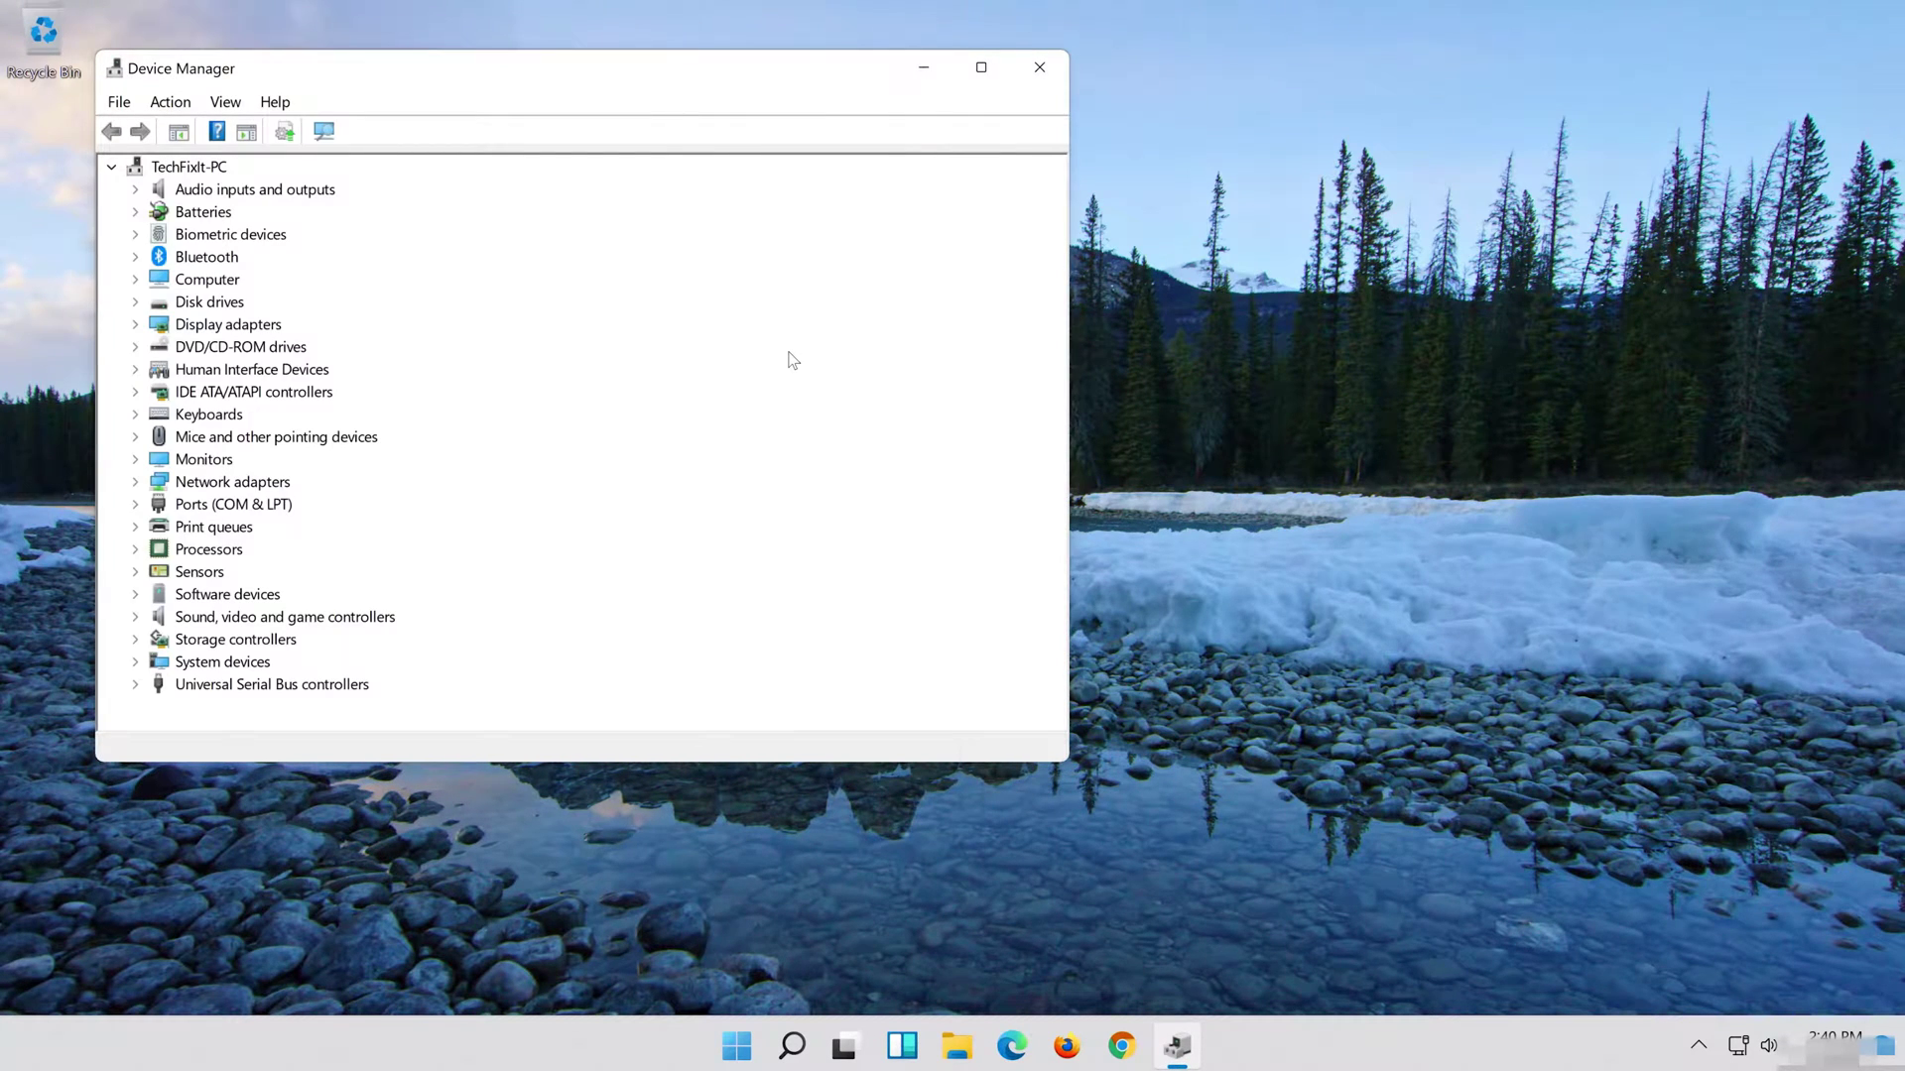
Show the Driver tab of the High Definition Audio Device properties under Sound, video and game controllers
{"action": "left_click_drag", "start_coordinate": [622, 71], "coordinate": [1088, 96]}
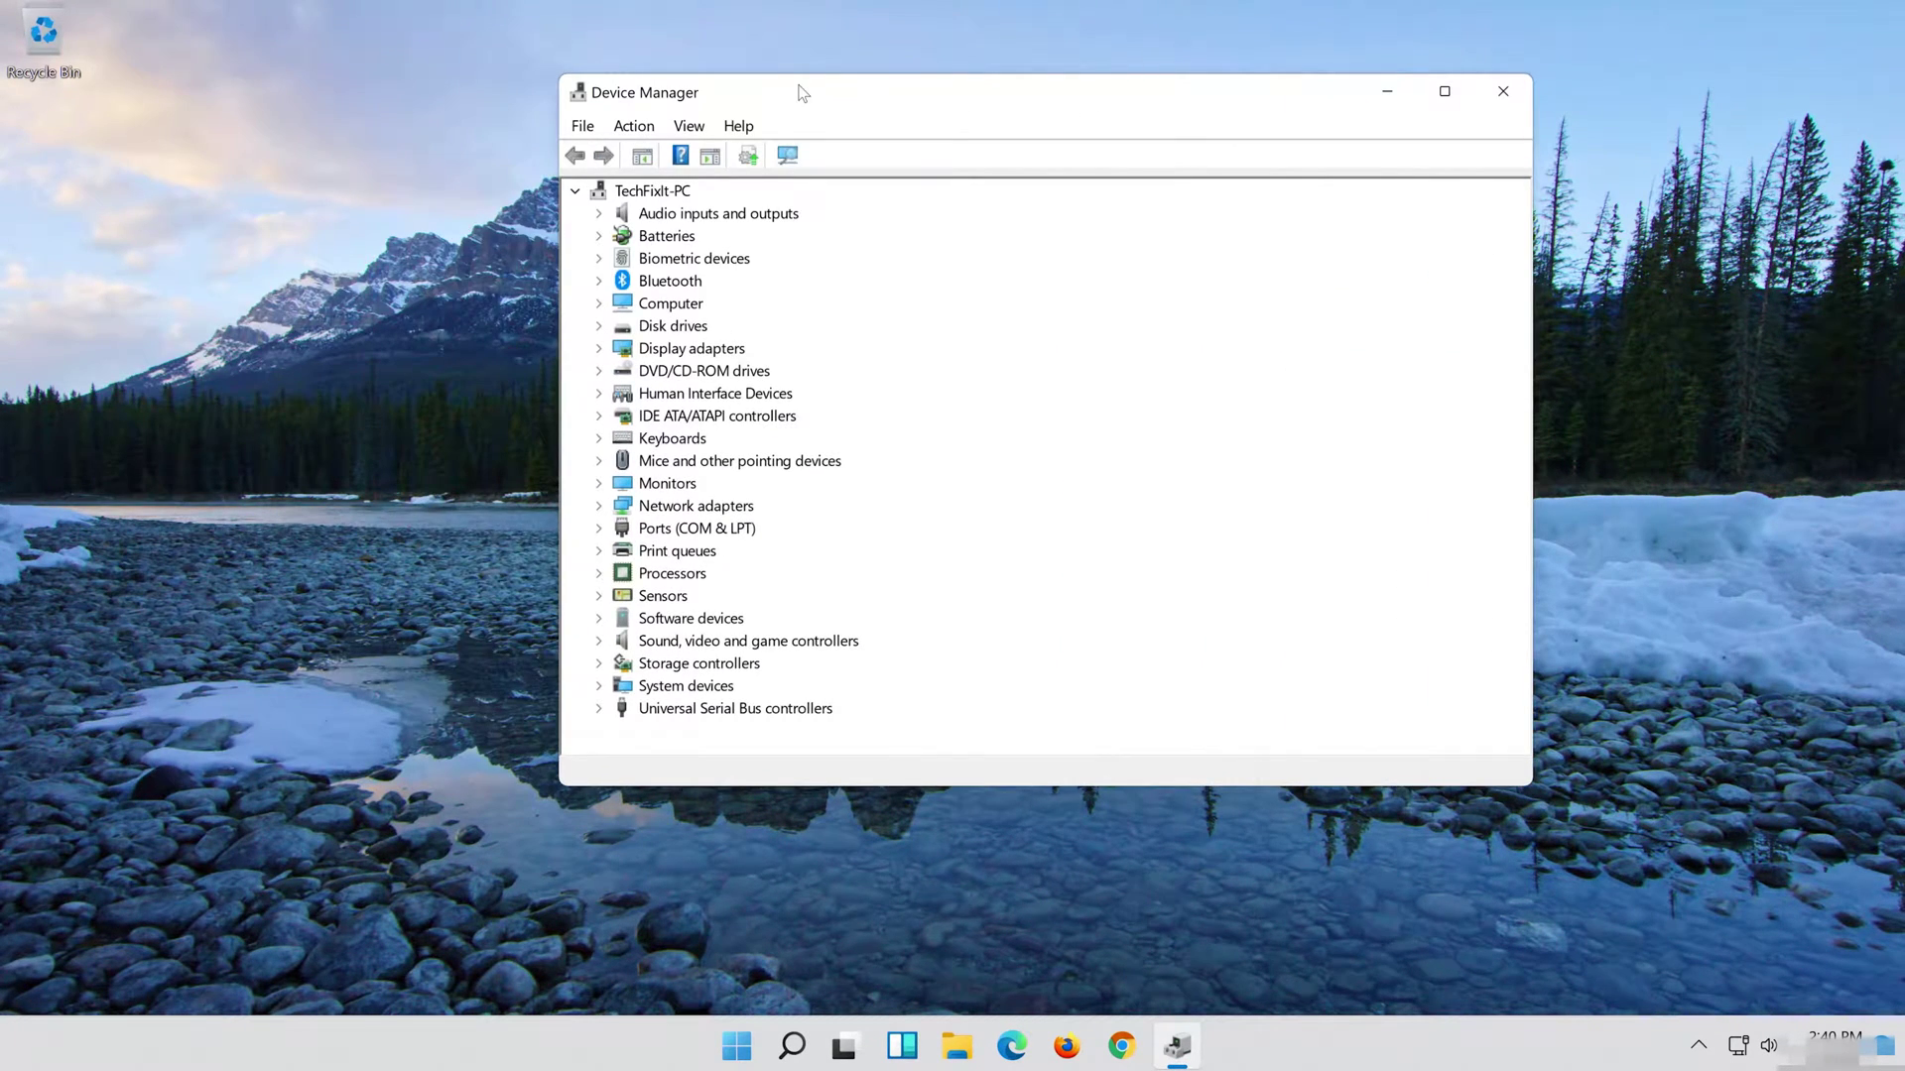
{"action": "left_click", "coordinate": [601, 641]}
{"action": "left_click", "coordinate": [651, 667]}
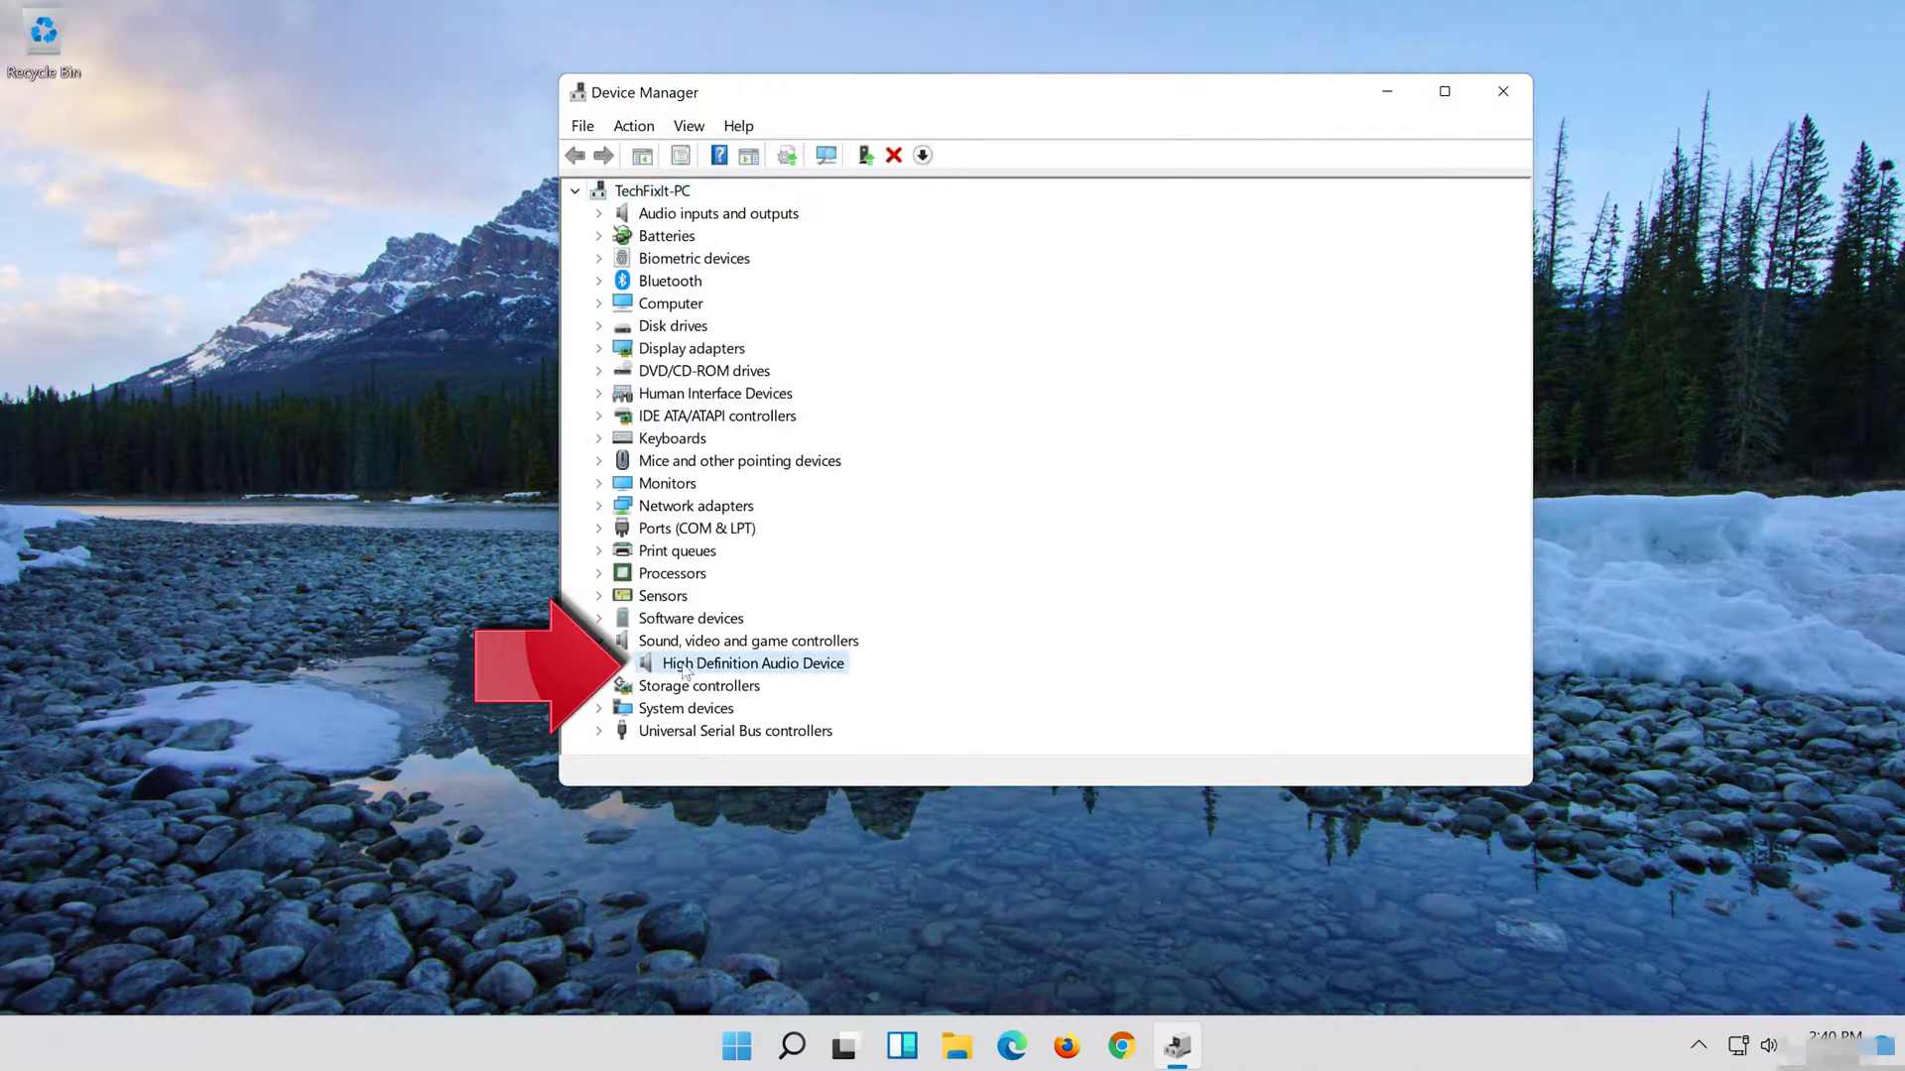
{"action": "right_click", "coordinate": [796, 672]}
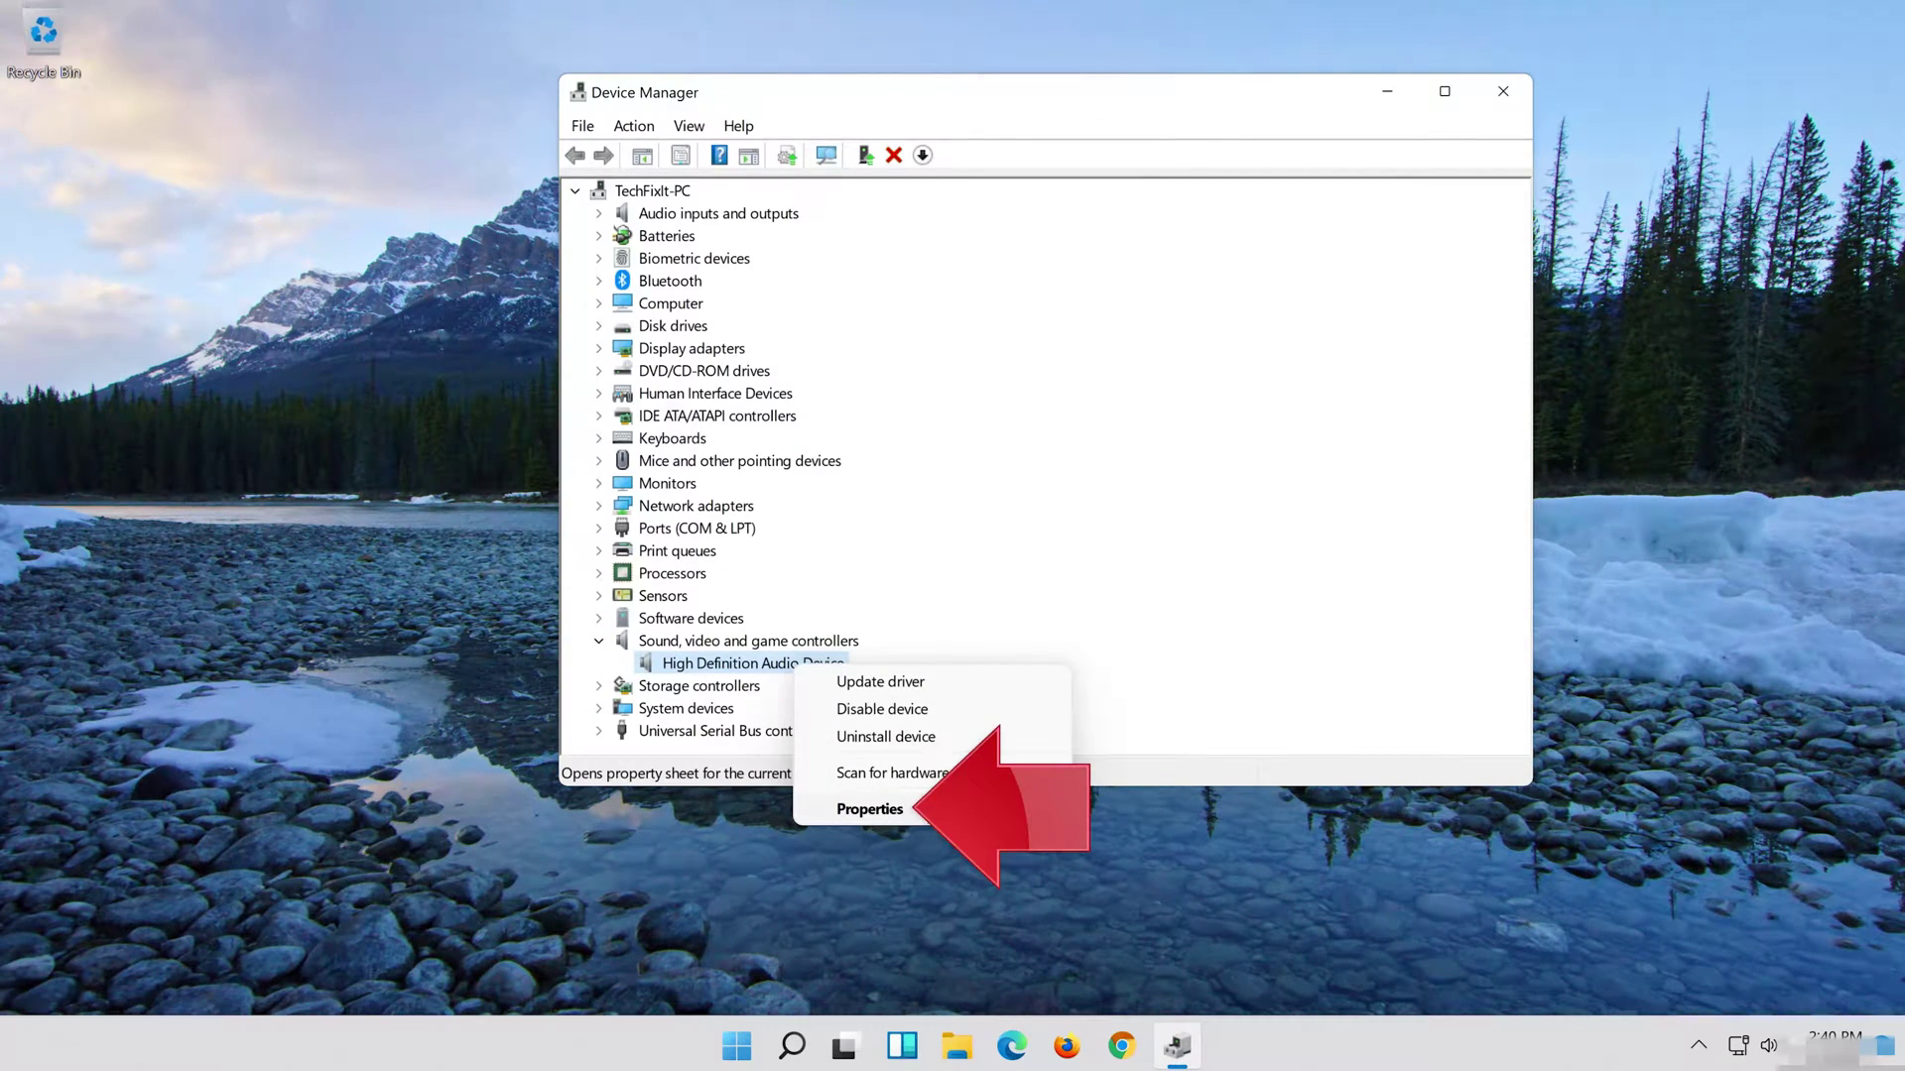
{"action": "left_click", "coordinate": [926, 806]}
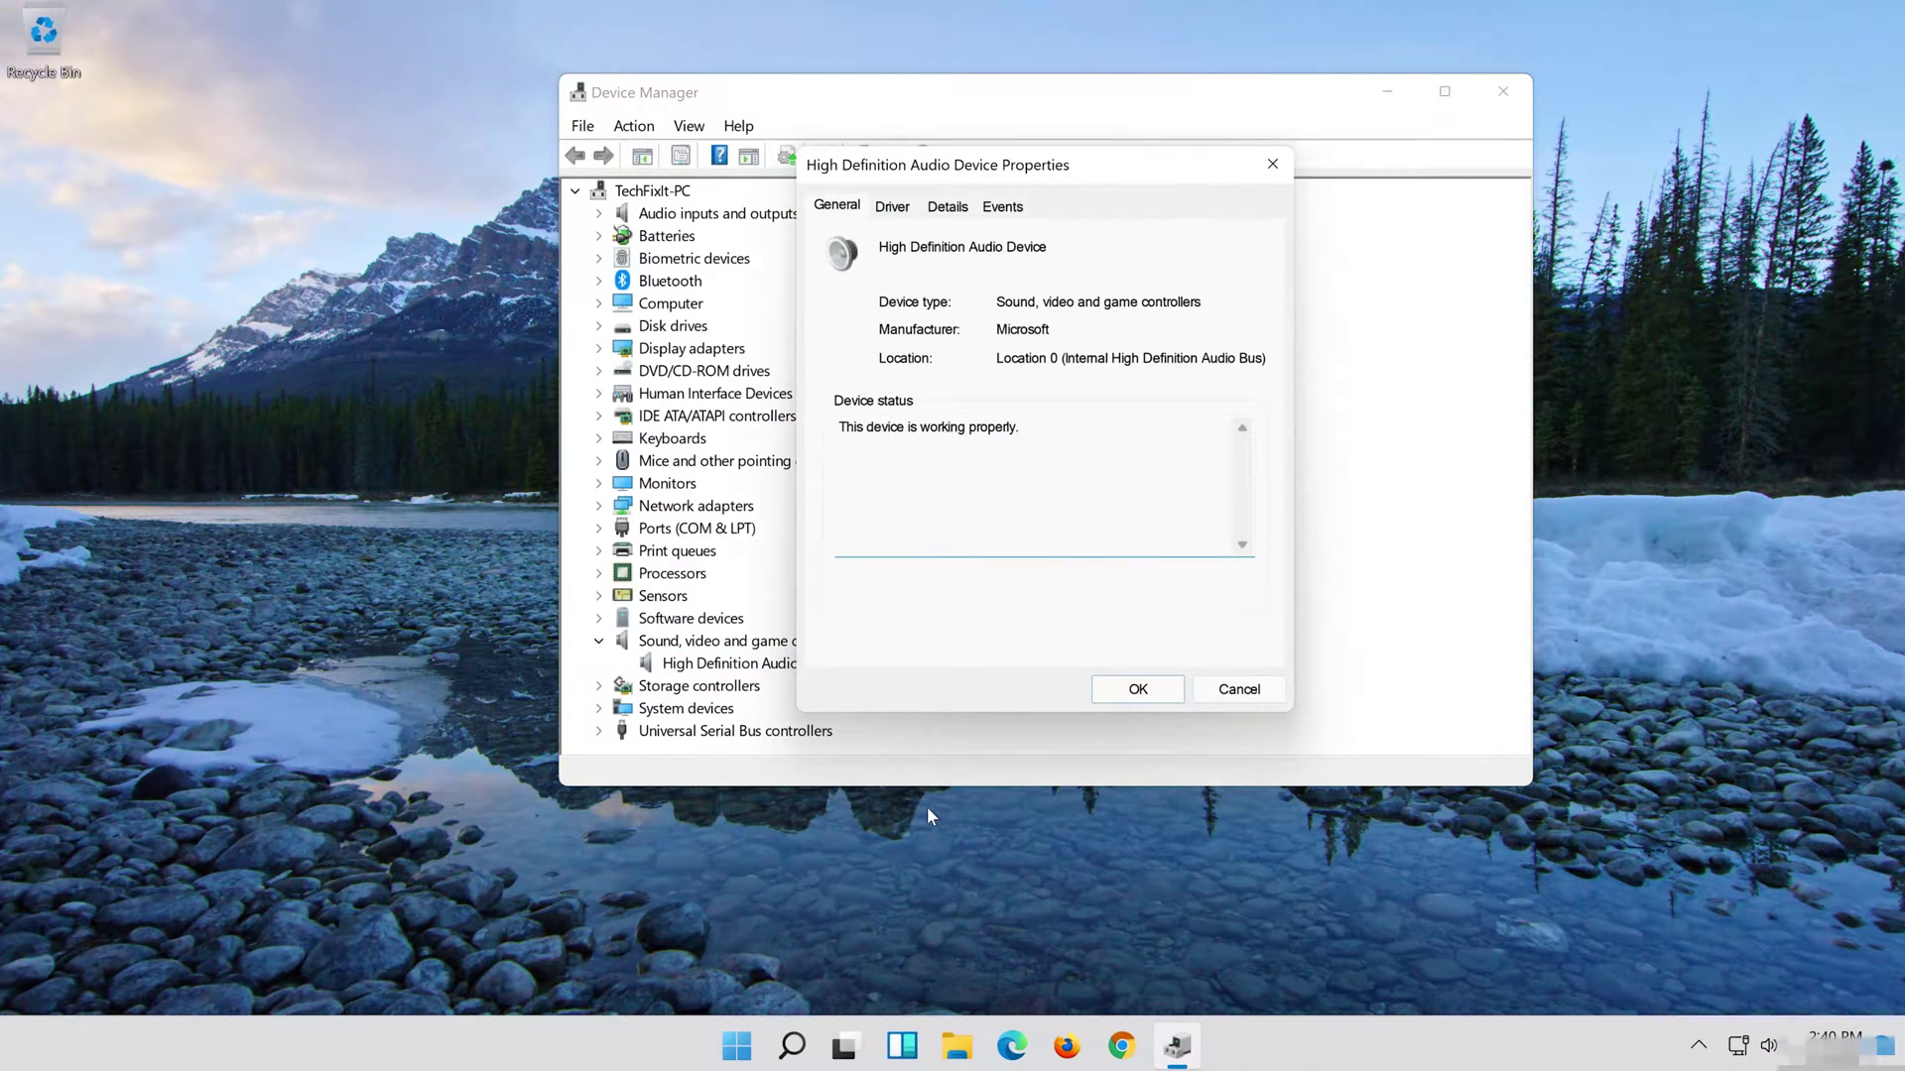
{"action": "left_click", "coordinate": [902, 215]}
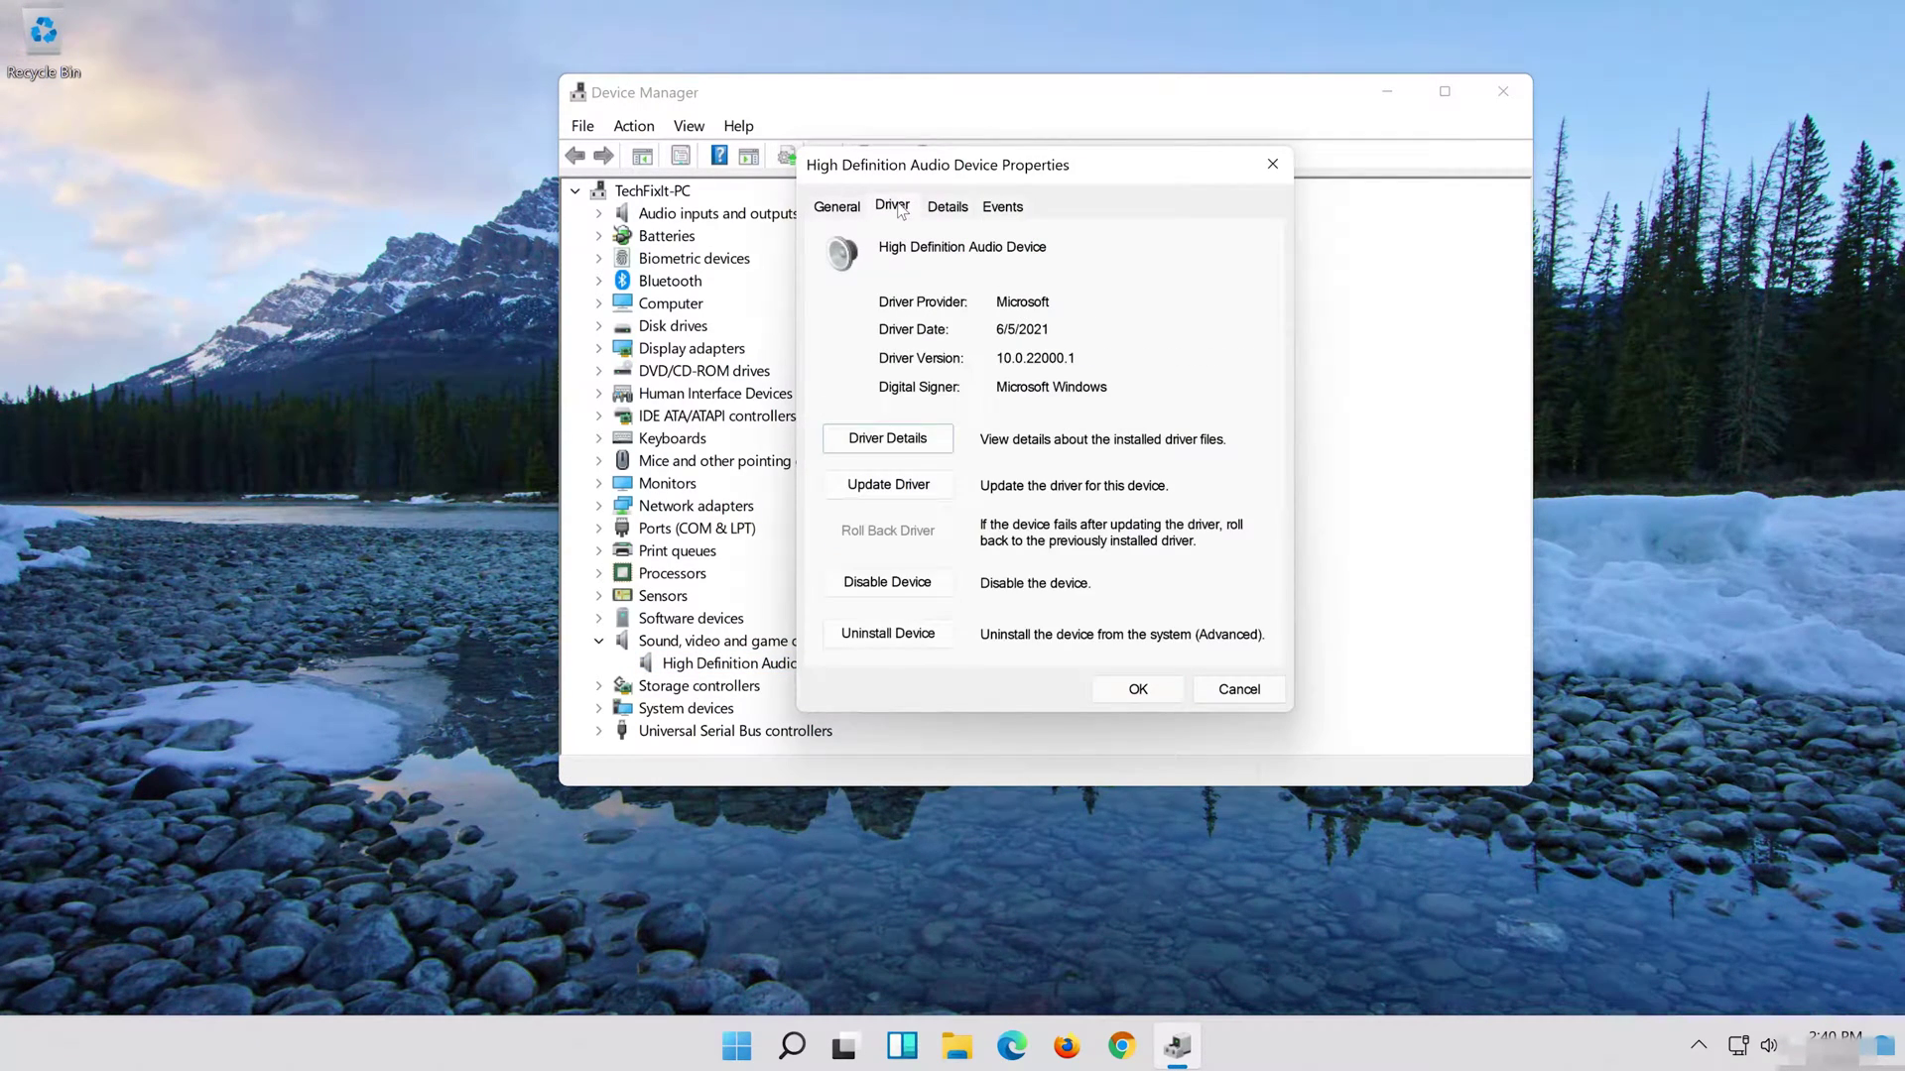
Run Update Driver for the High Definition Audio Device and search for updated drivers through Windows Update
{"action": "left_click", "coordinate": [888, 486]}
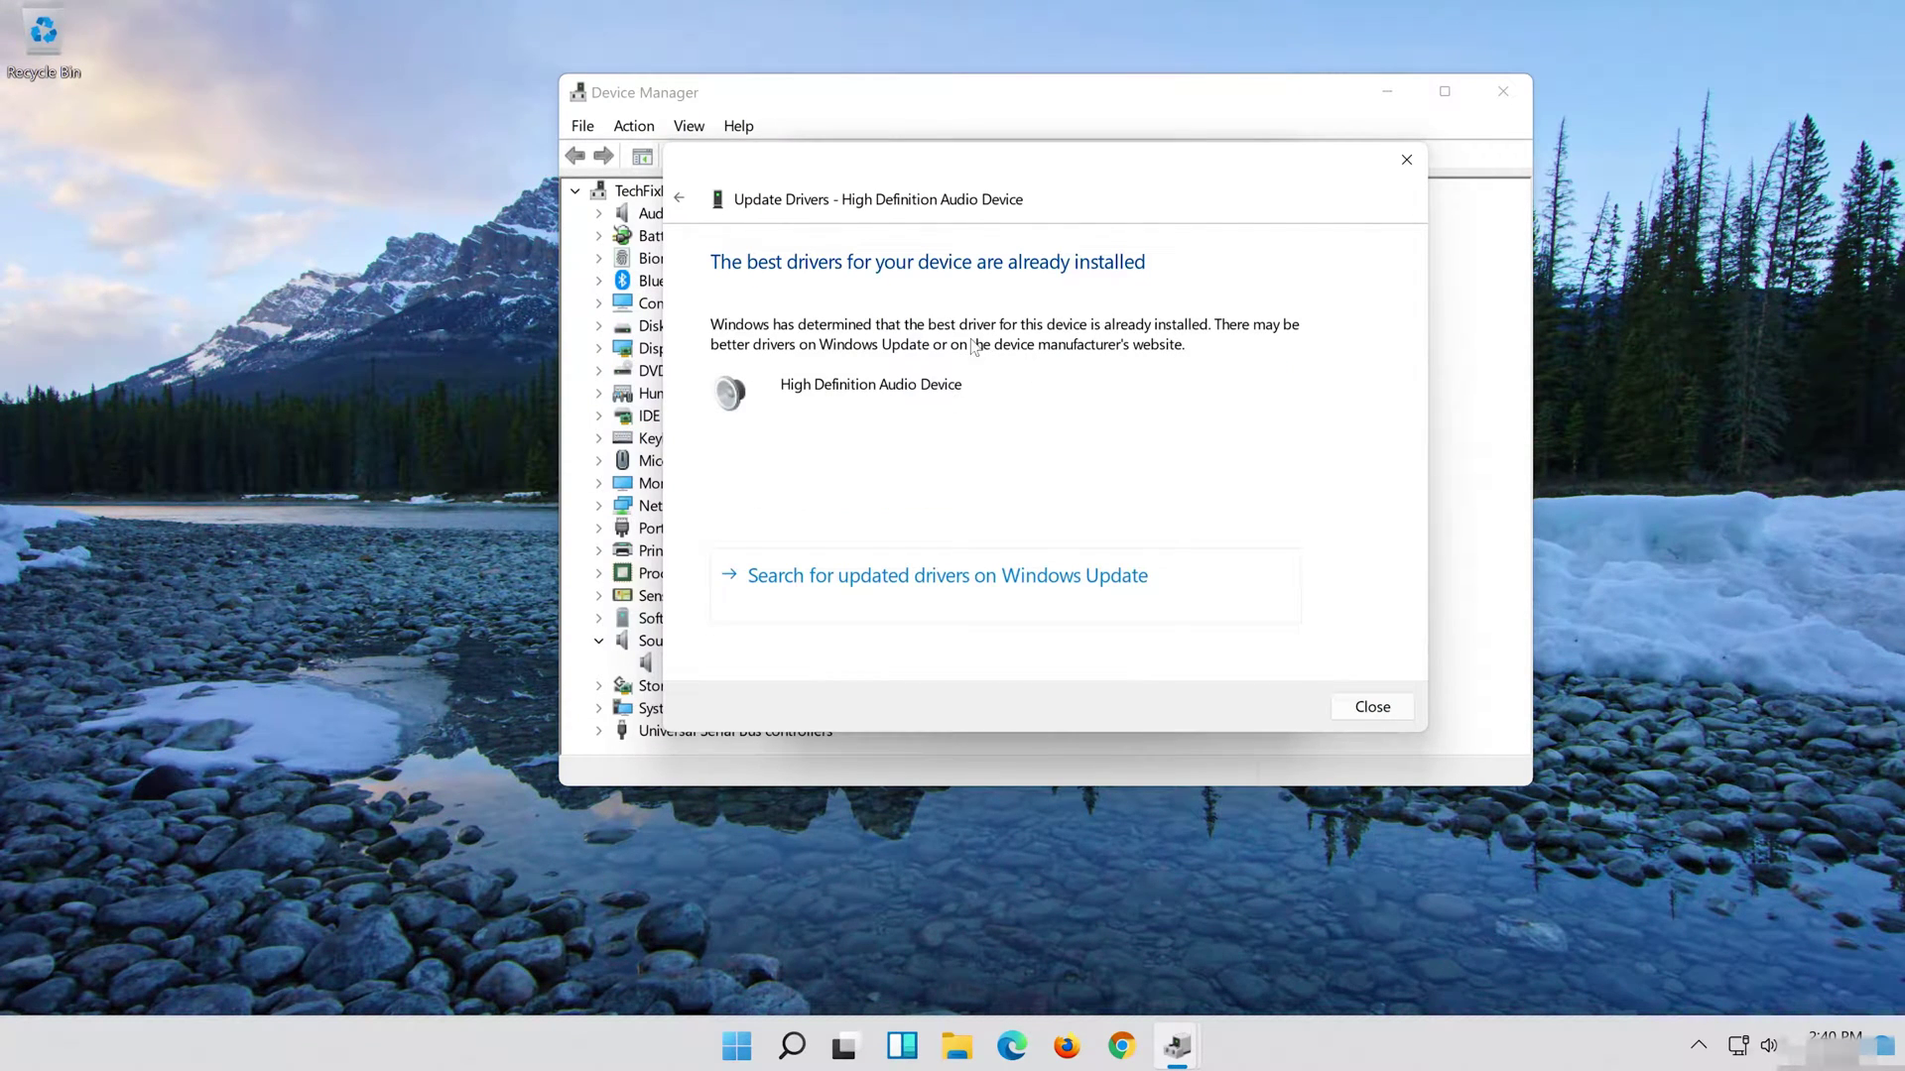
{"action": "left_click", "coordinate": [1020, 600]}
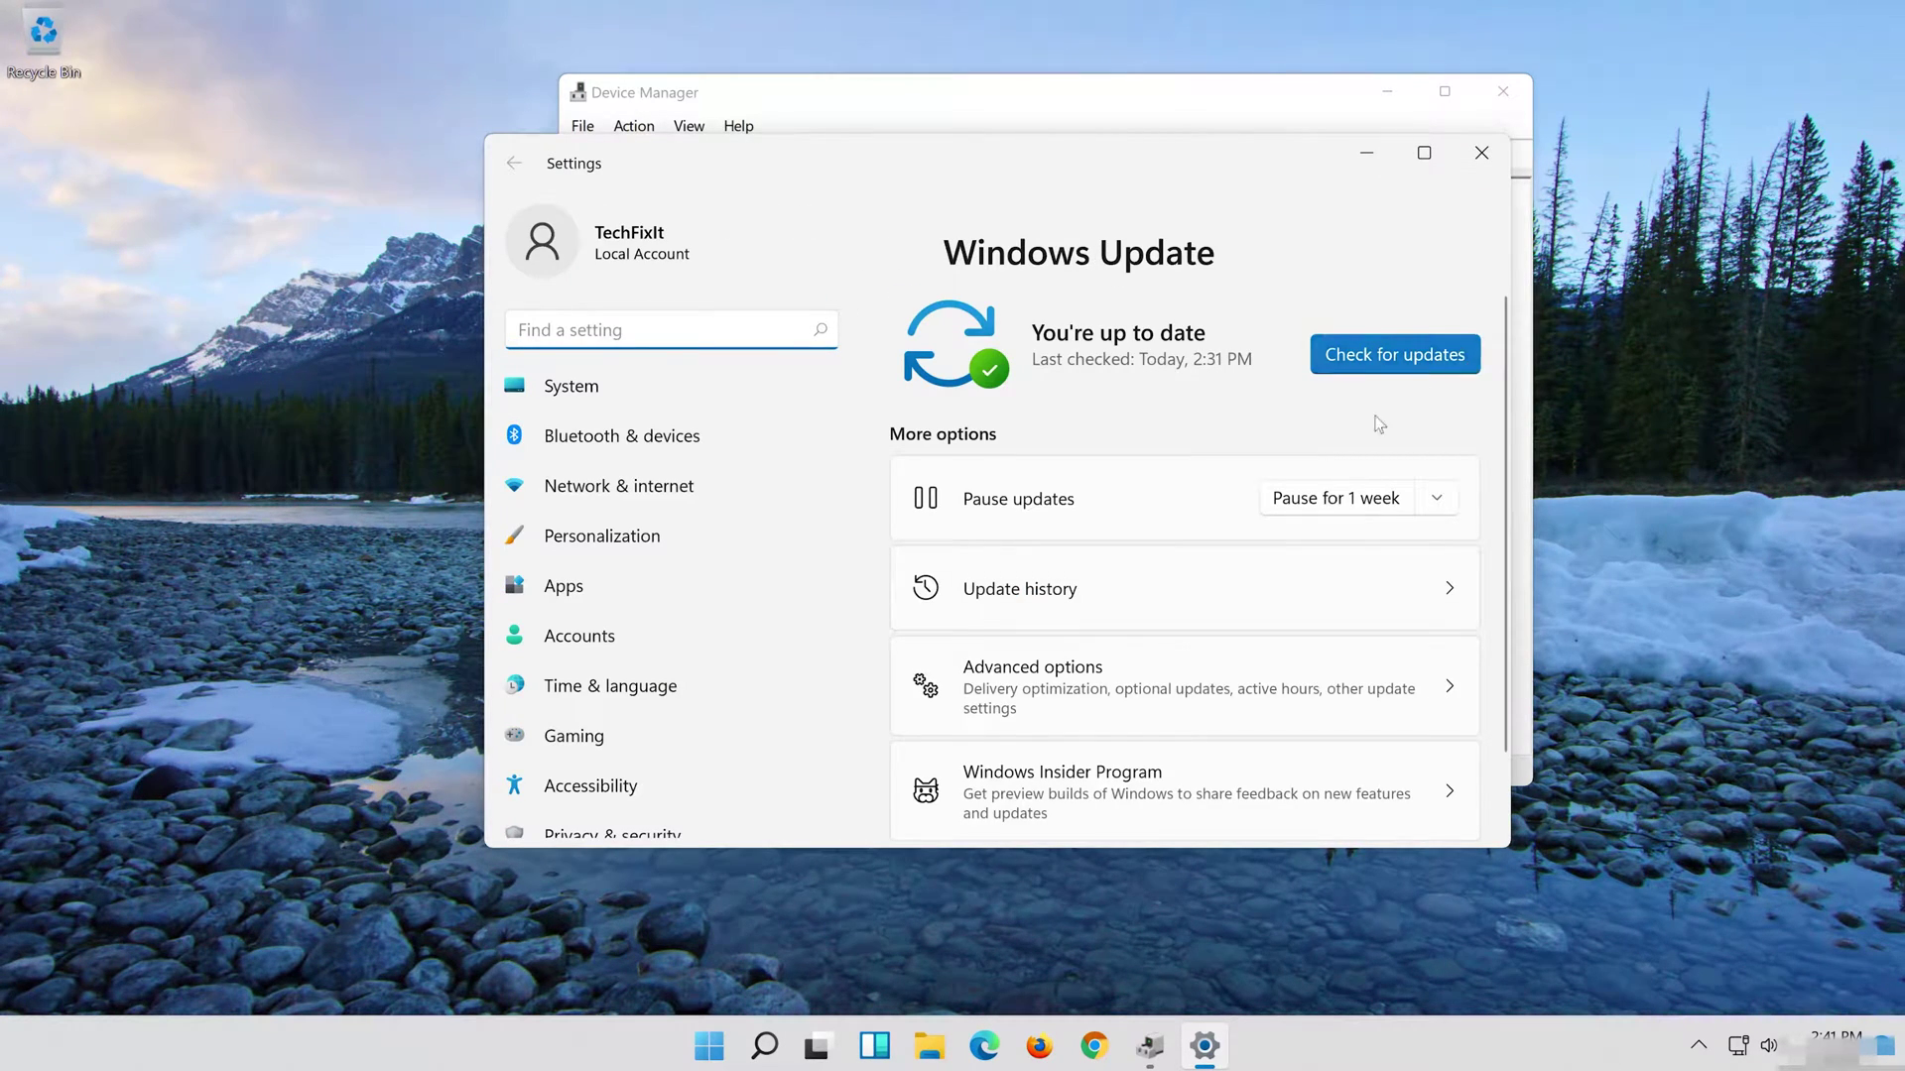
Start a Check for updates on the Settings Windows Update page
{"action": "left_click", "coordinate": [1387, 354]}
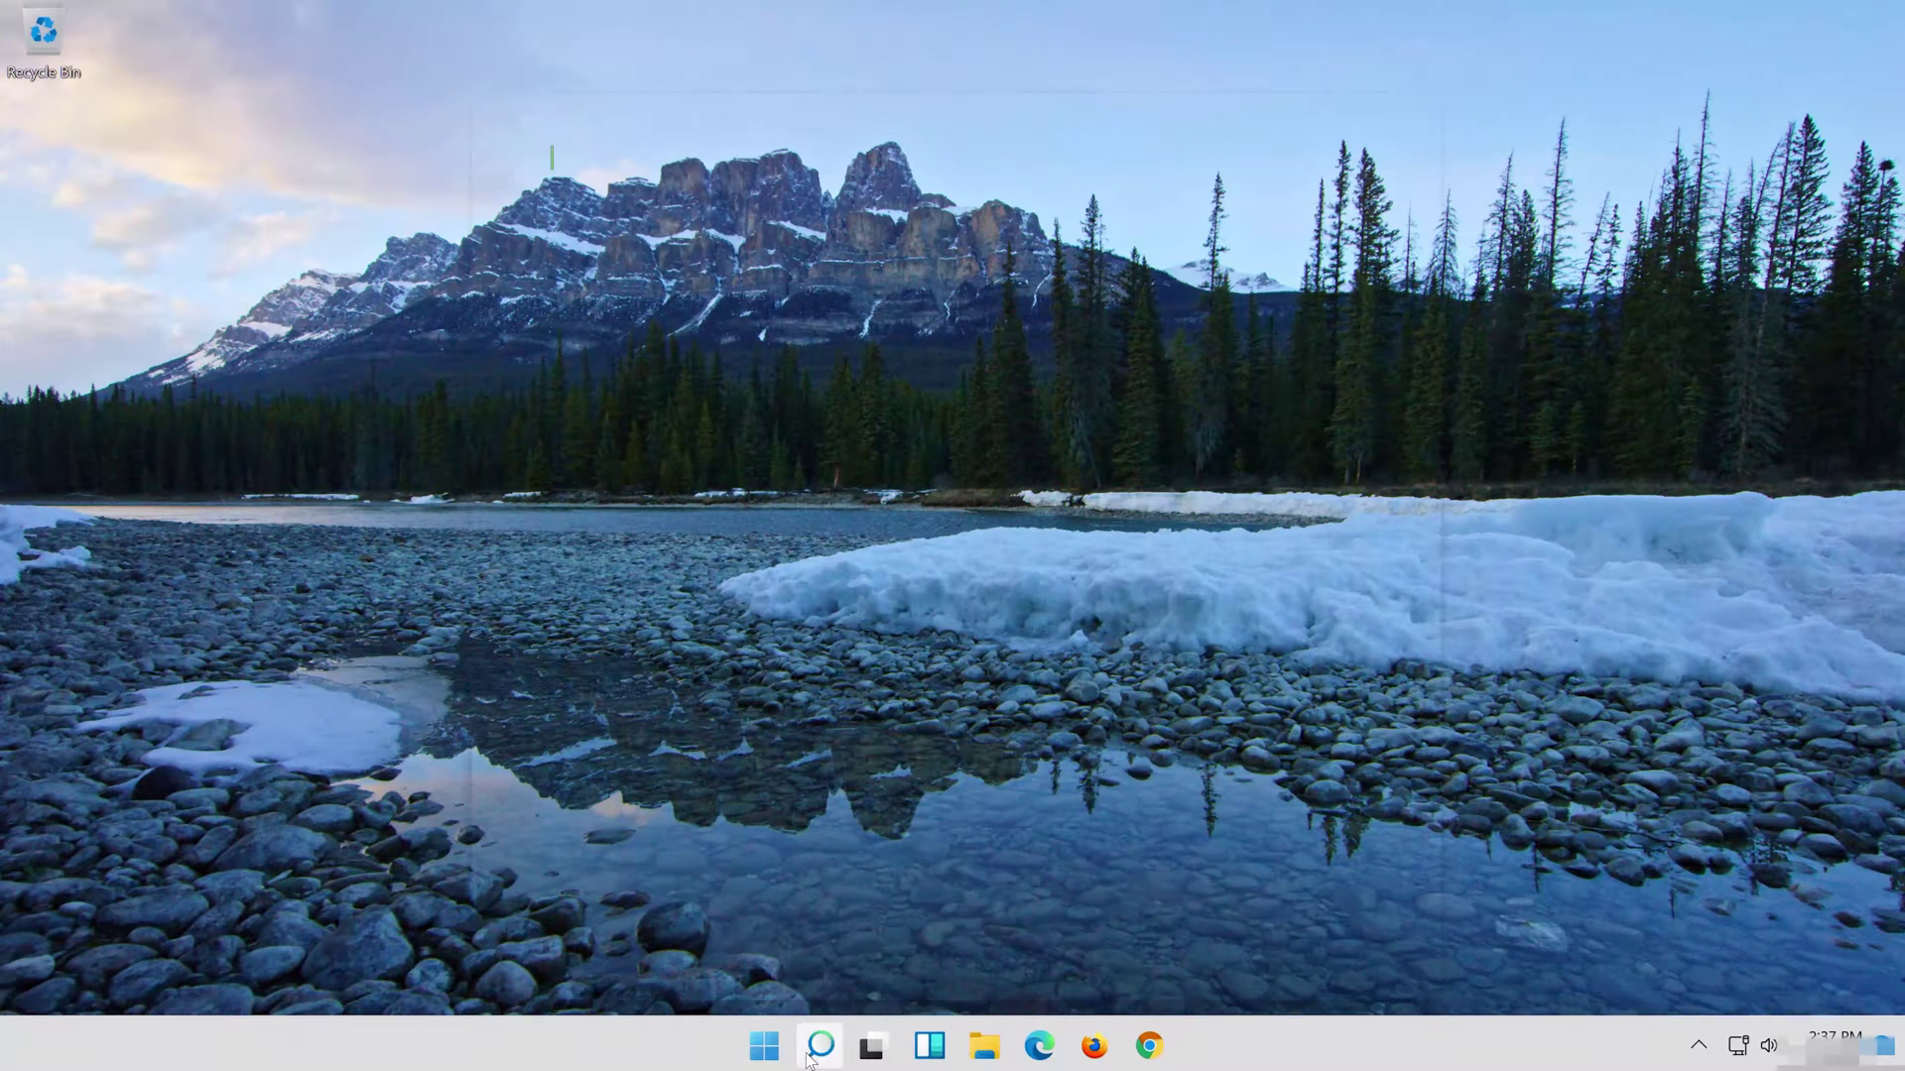
Search 'device manager' from the taskbar and reopen Device Manager
{"action": "left_click", "coordinate": [814, 1050]}
{"action": "type", "text": "dev"}
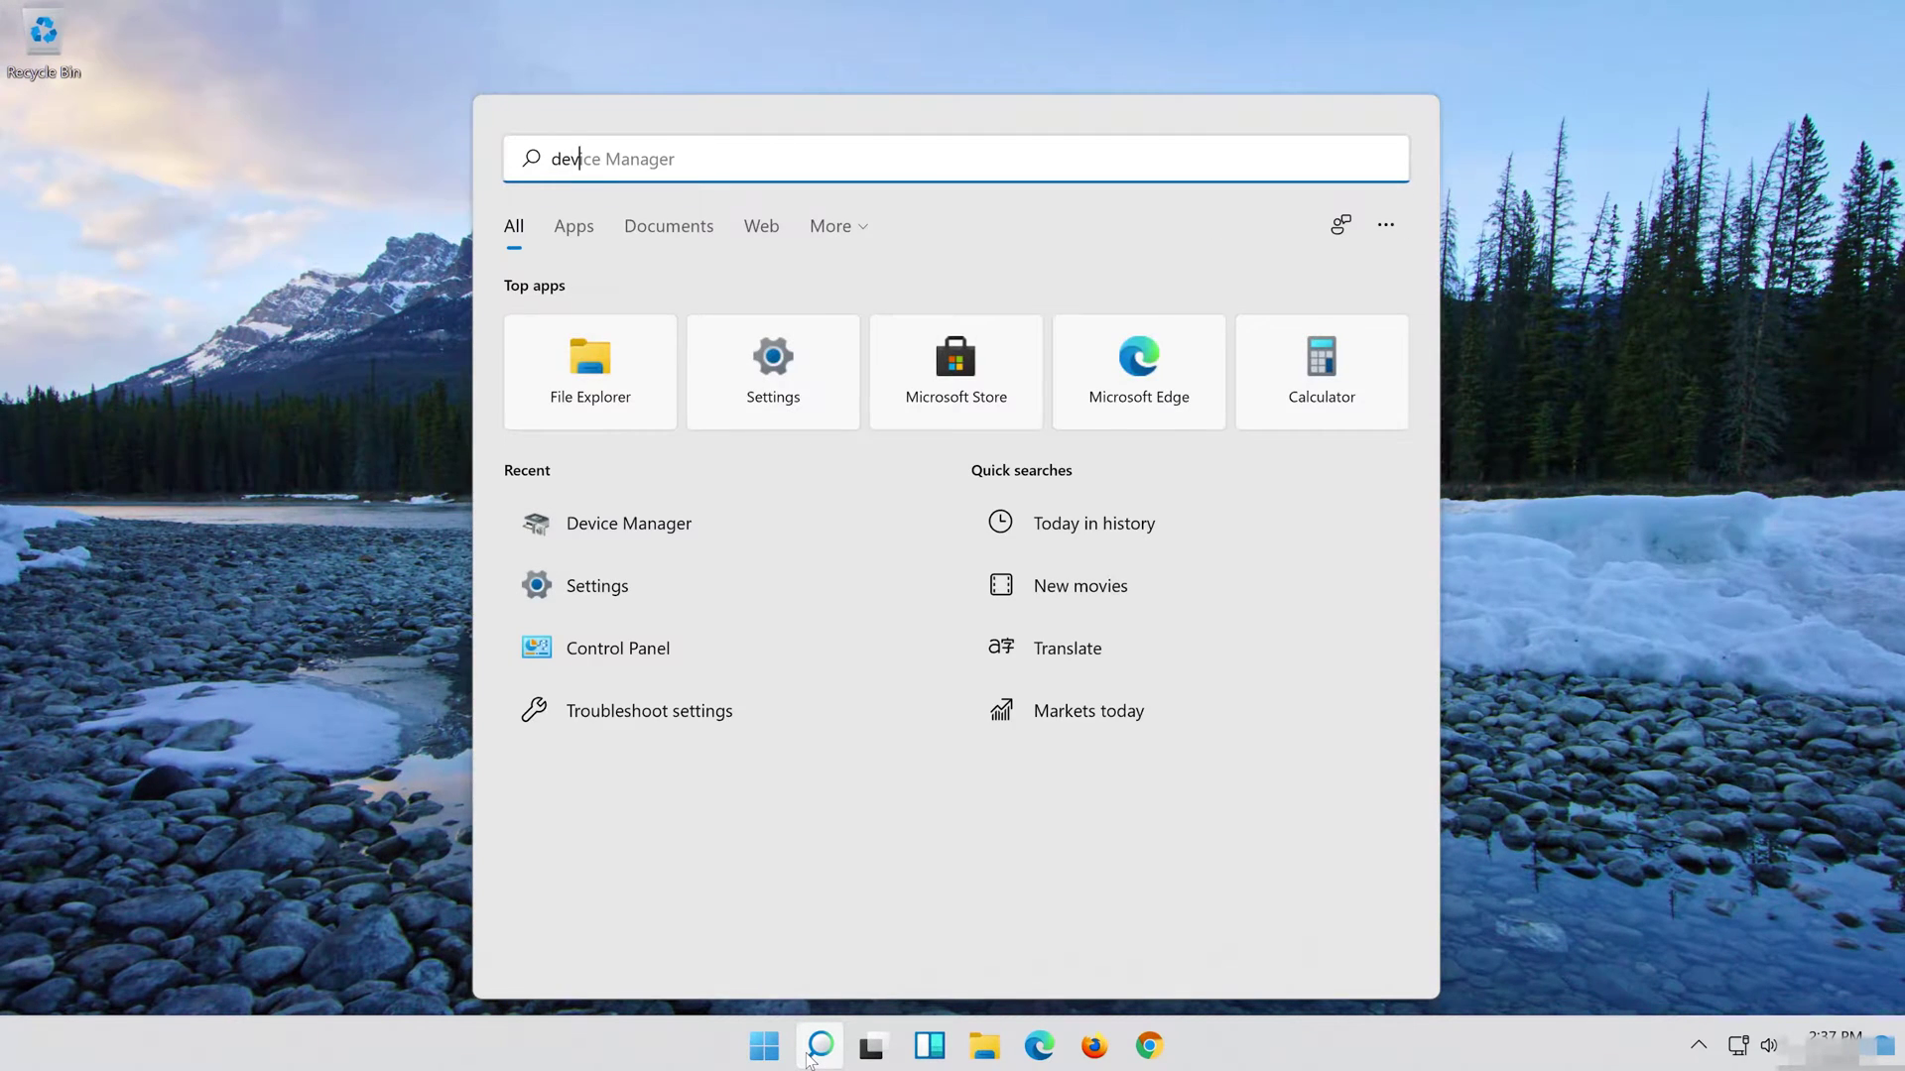
{"action": "type", "text": "ice manager"}
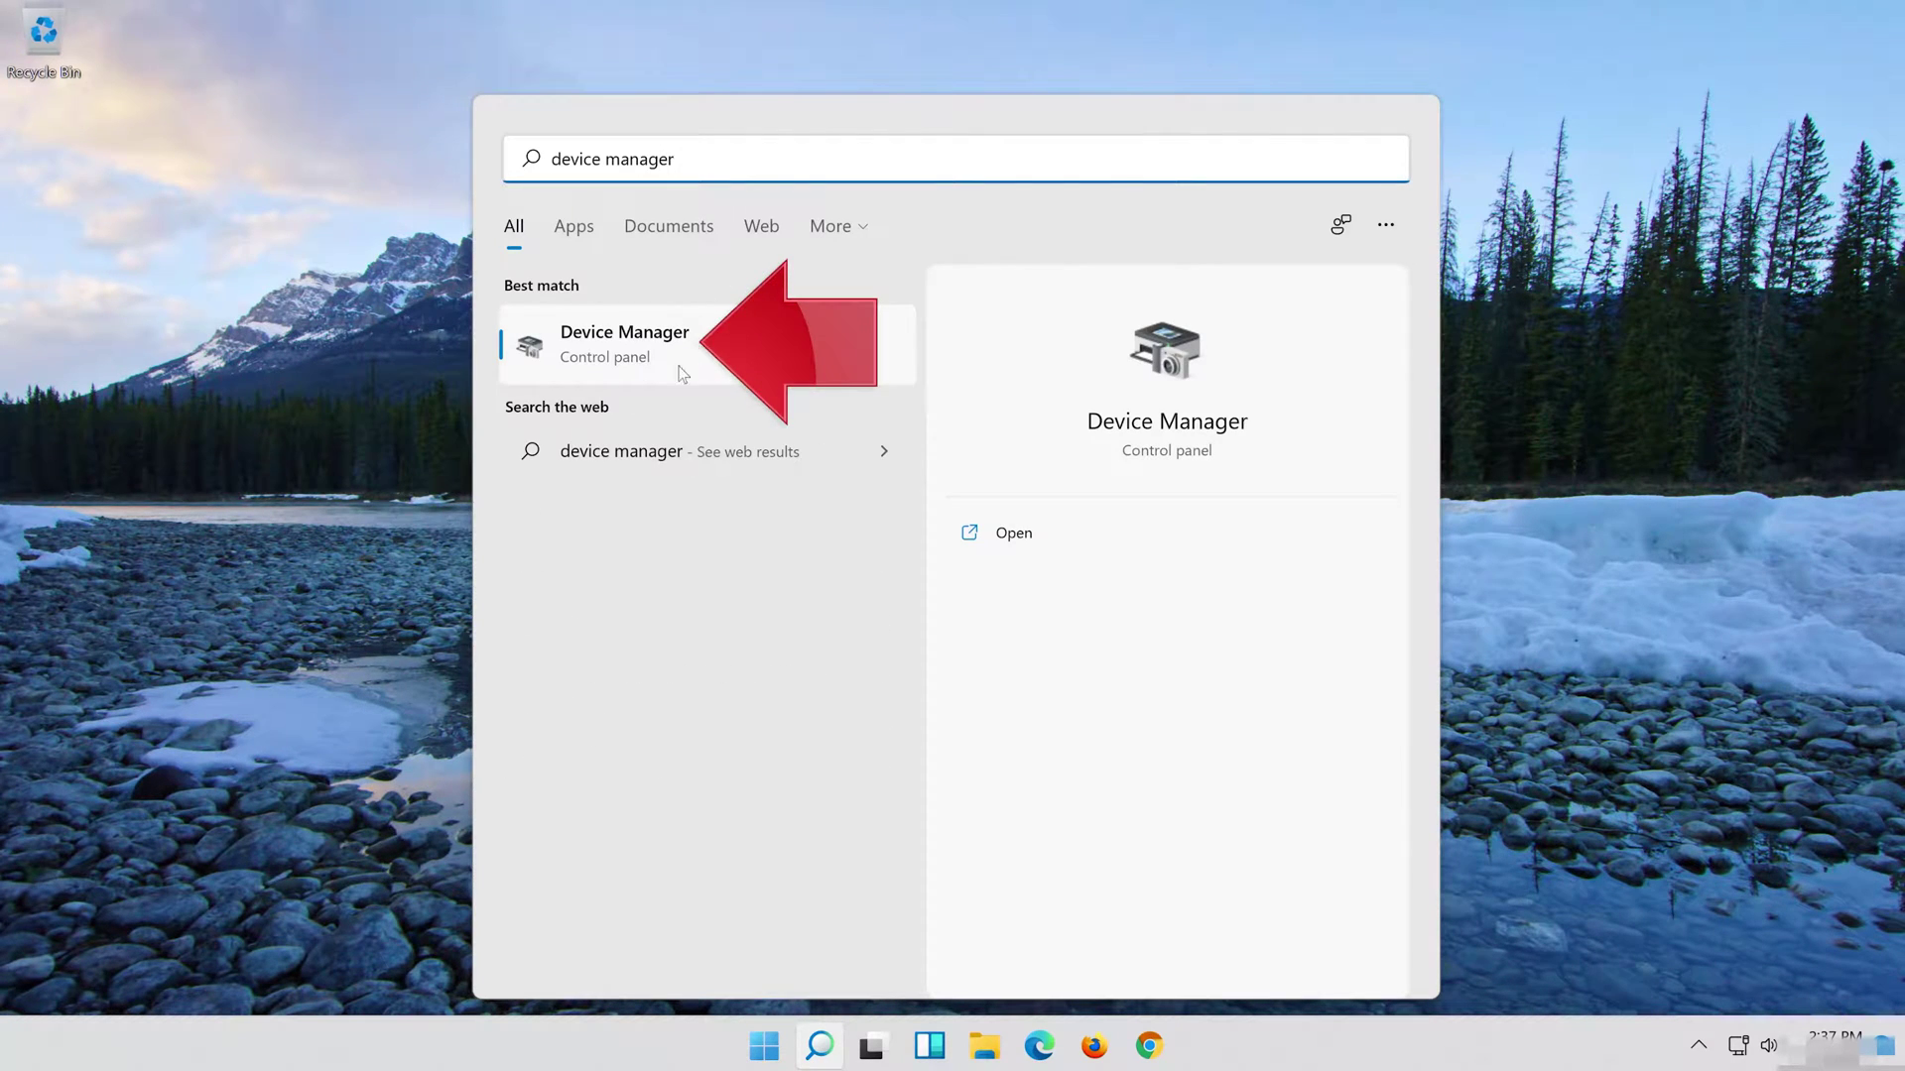
{"action": "left_click", "coordinate": [709, 357]}
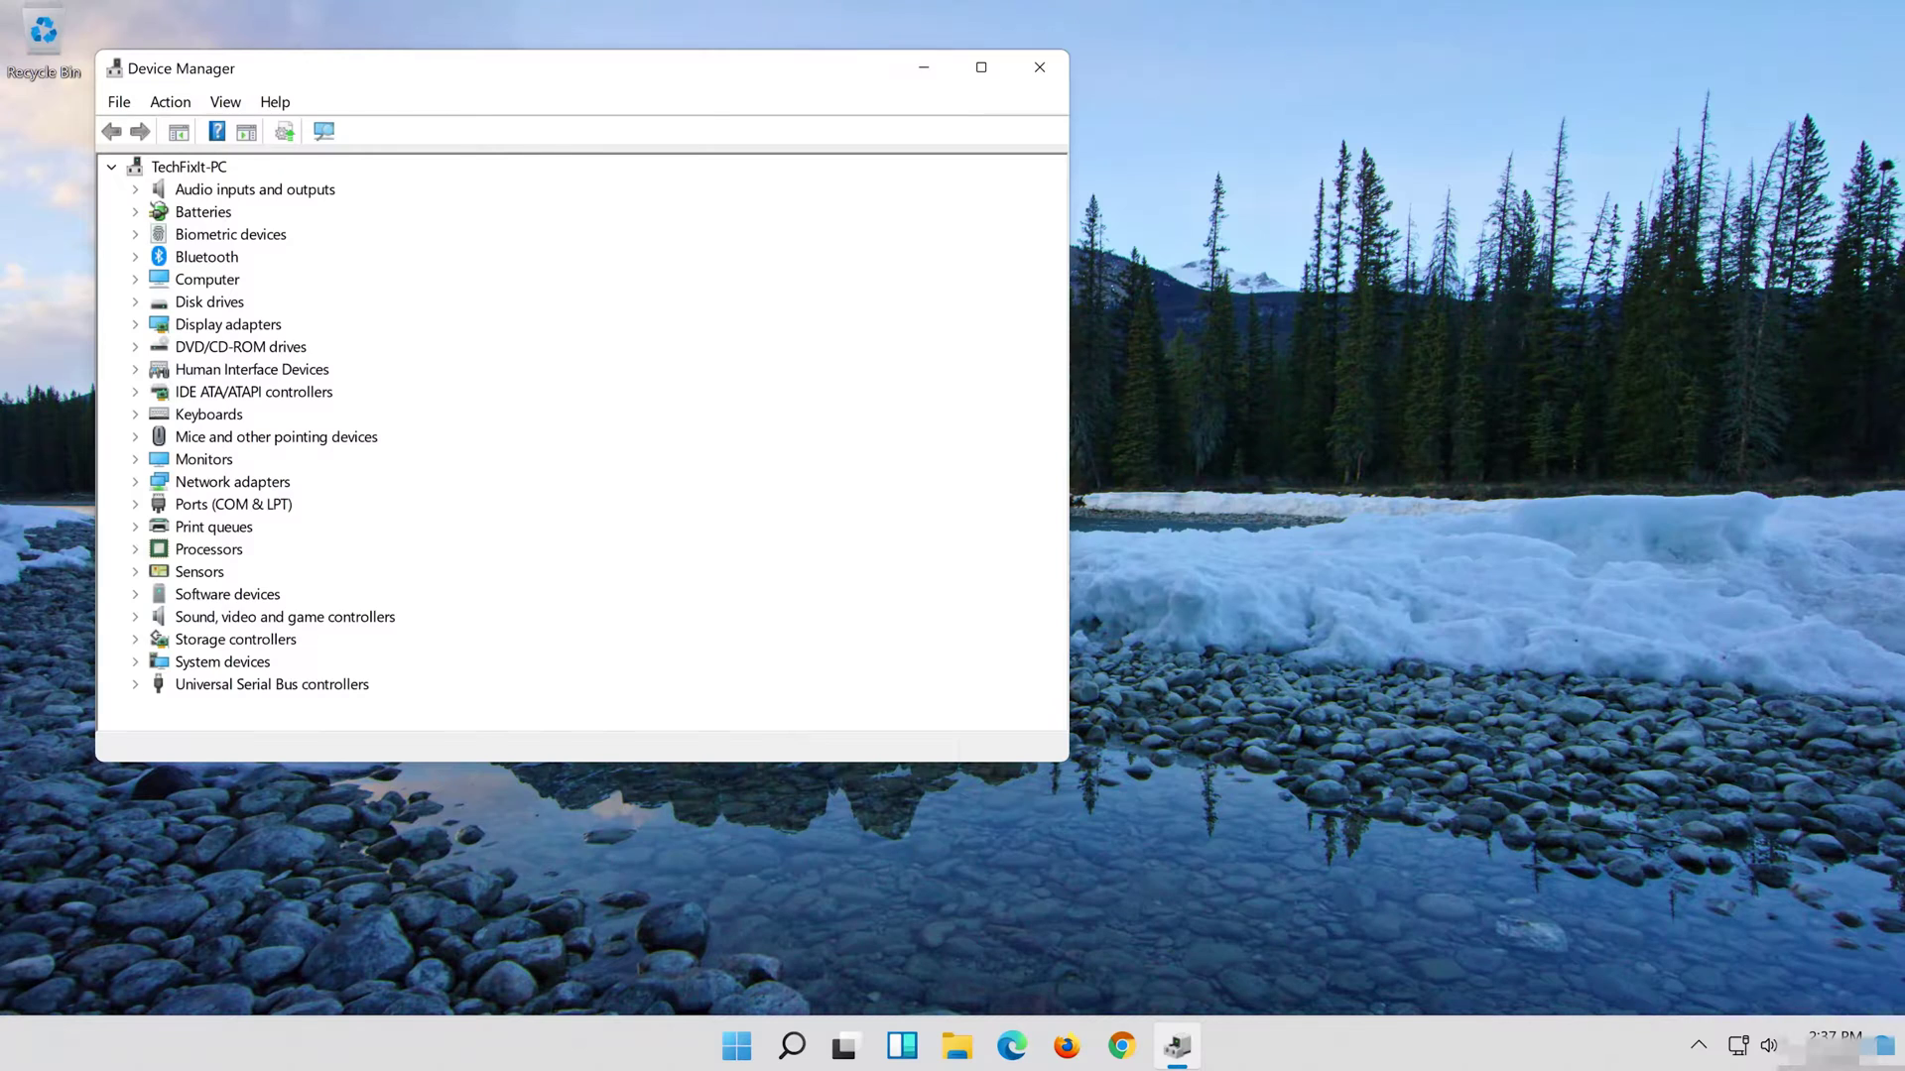
Reopen the High Definition Audio Device properties on the Driver tab, showing version 10.0.22000.1
{"action": "left_click_drag", "start_coordinate": [441, 69], "coordinate": [930, 139]}
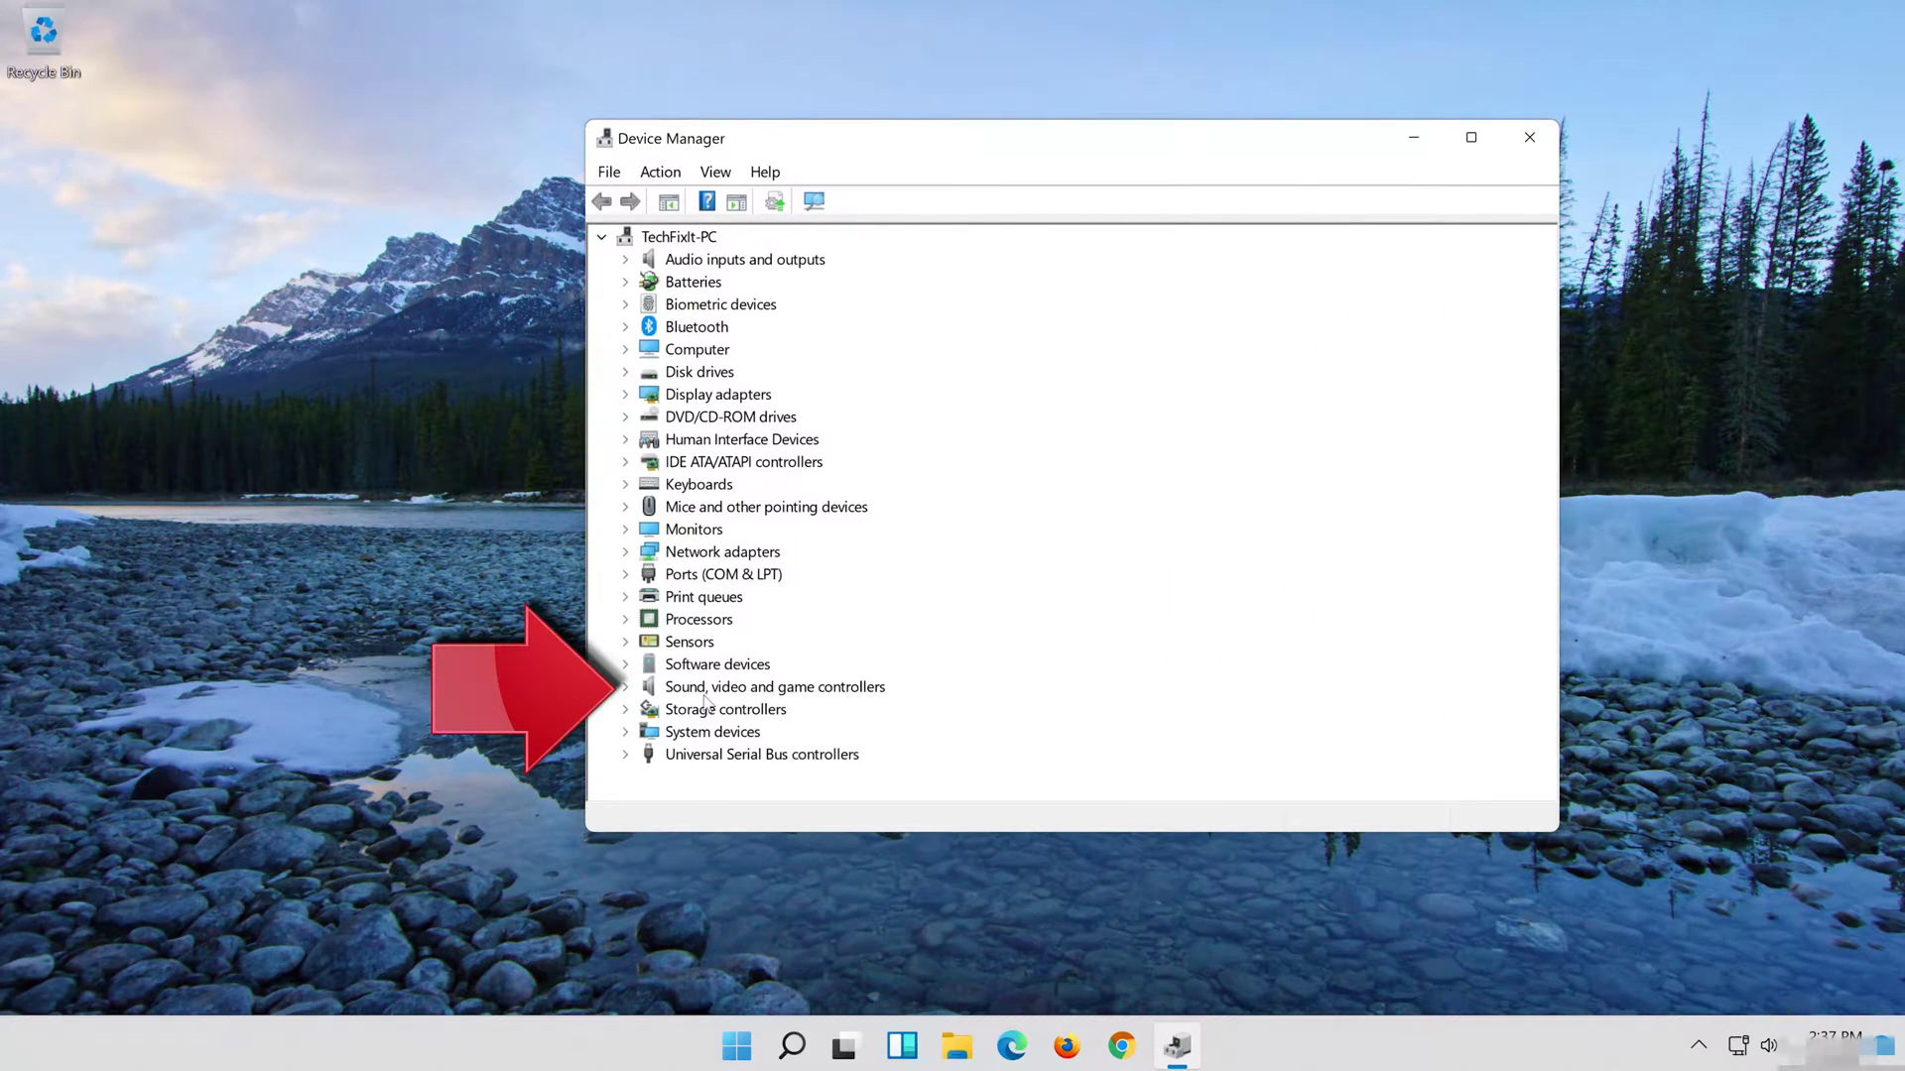
{"action": "left_click", "coordinate": [624, 689]}
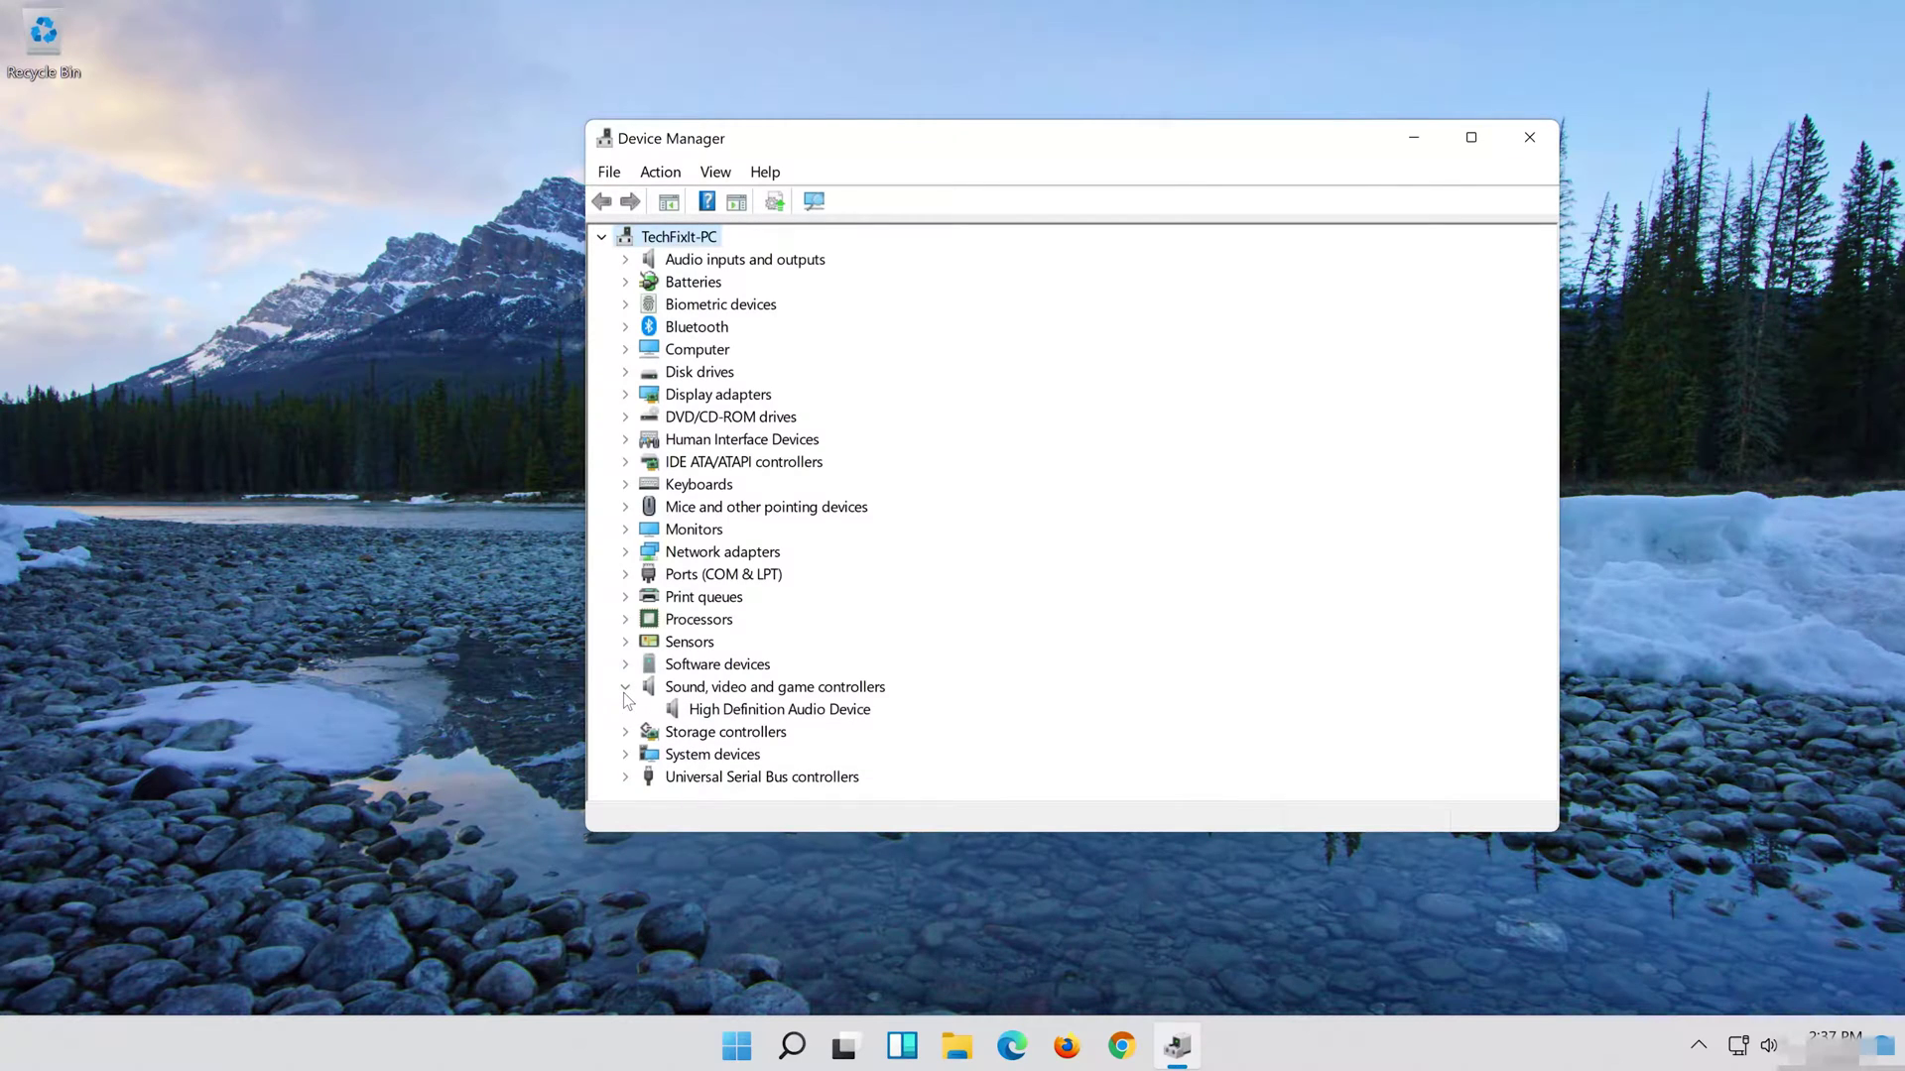
{"action": "left_click", "coordinate": [706, 714]}
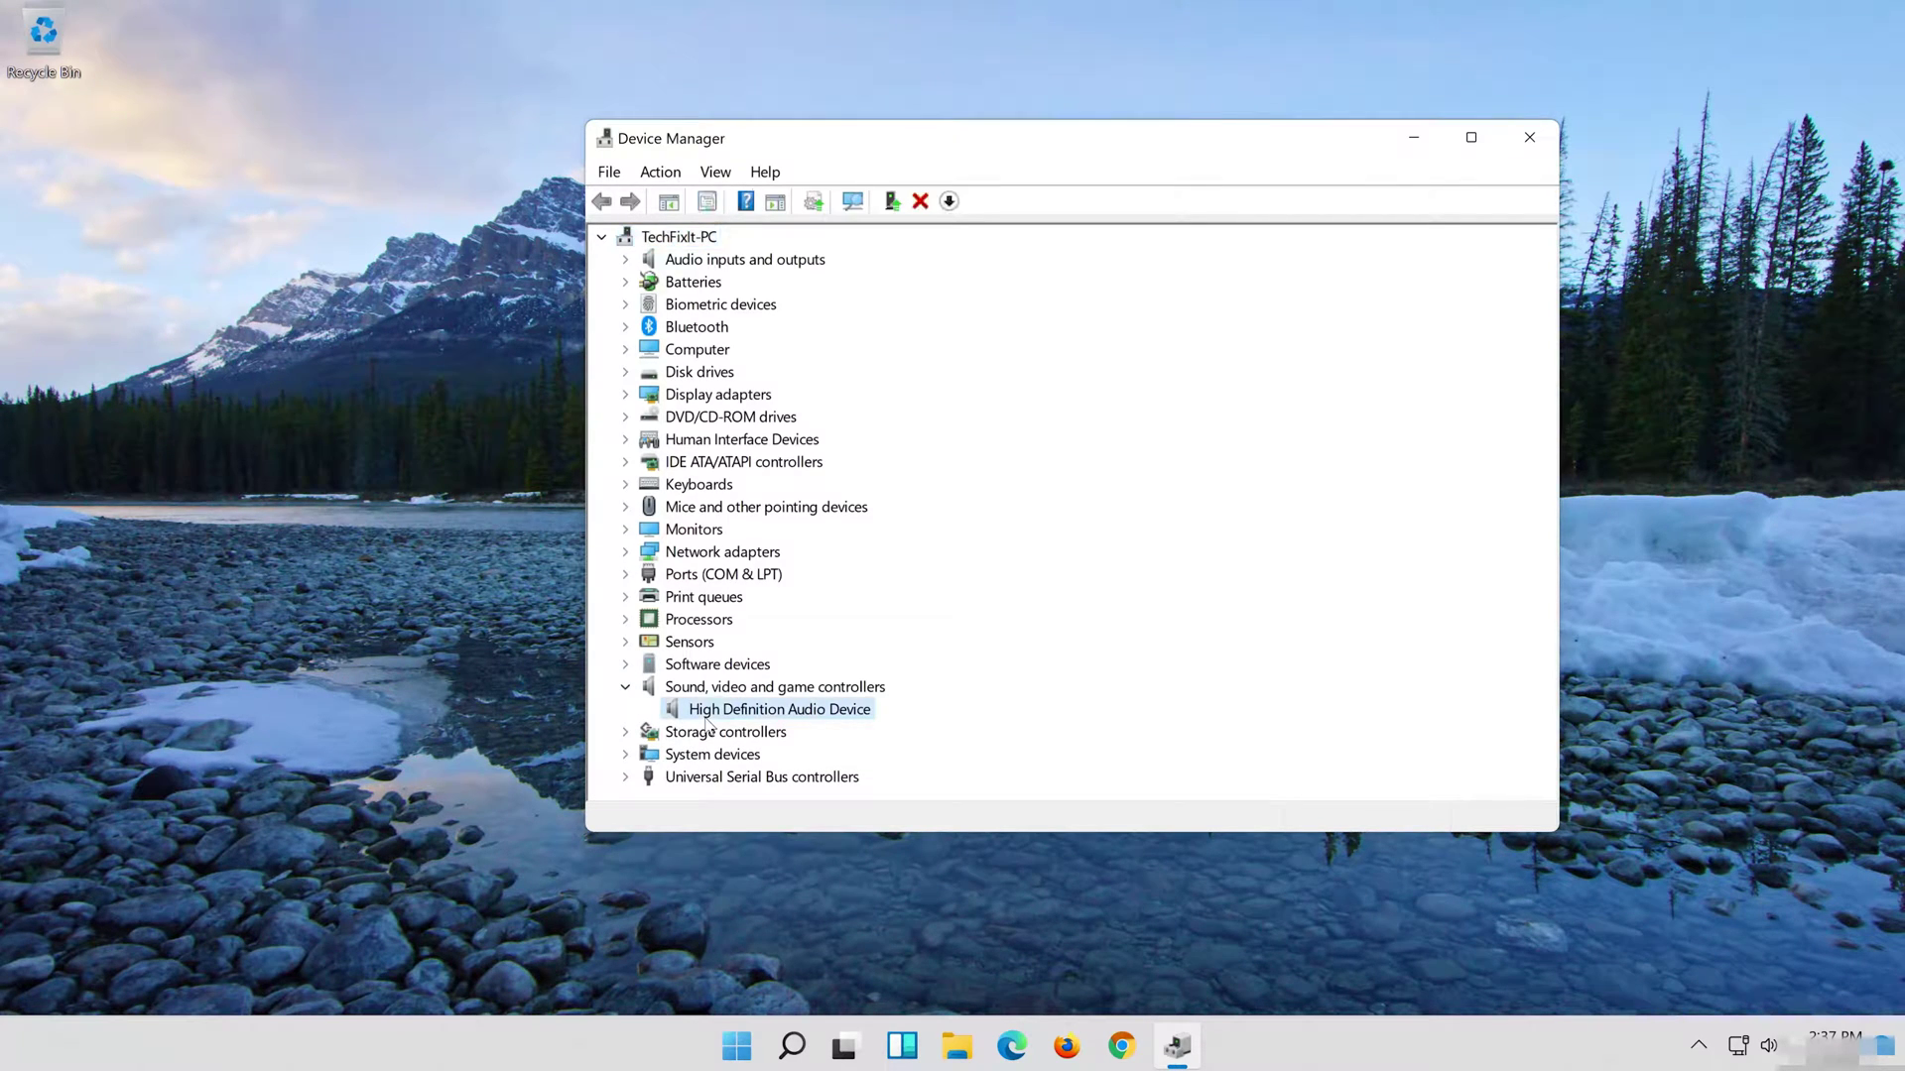
{"action": "right_click", "coordinate": [850, 721]}
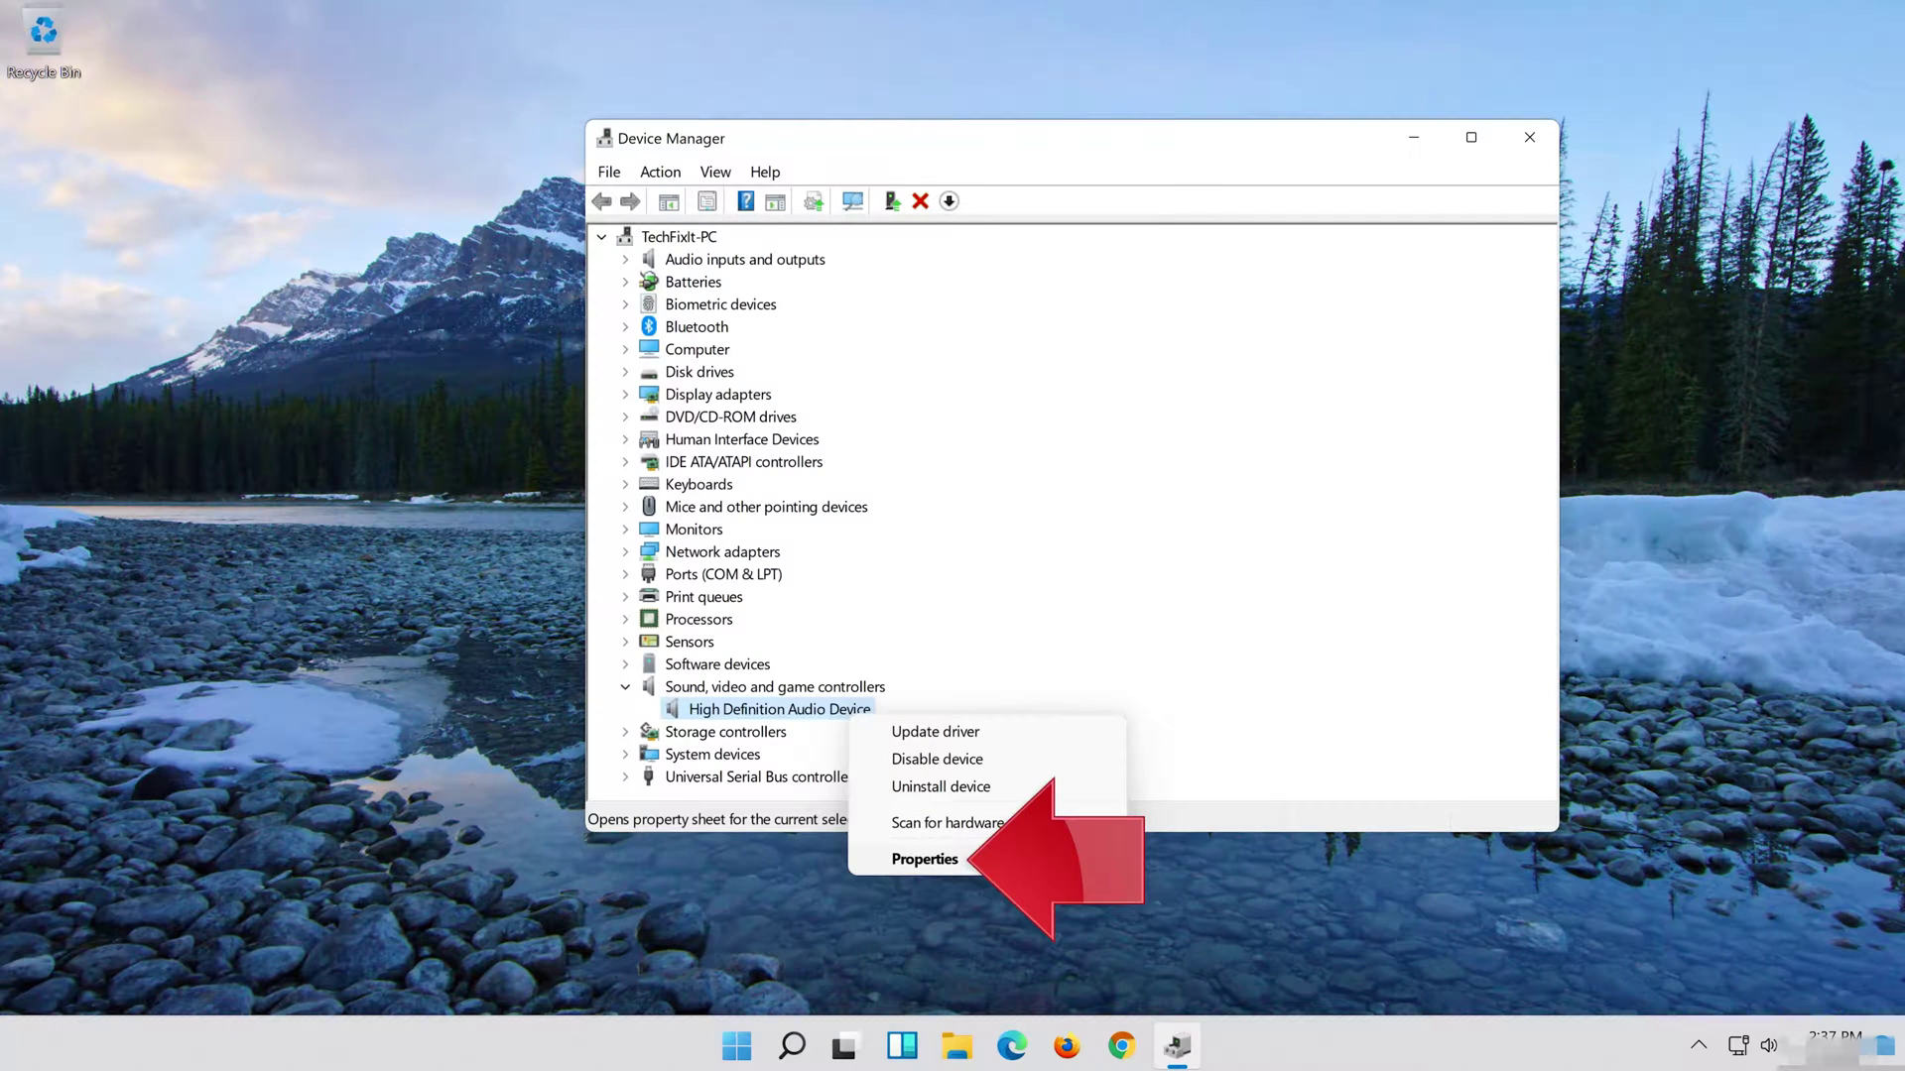
{"action": "left_click", "coordinate": [999, 861]}
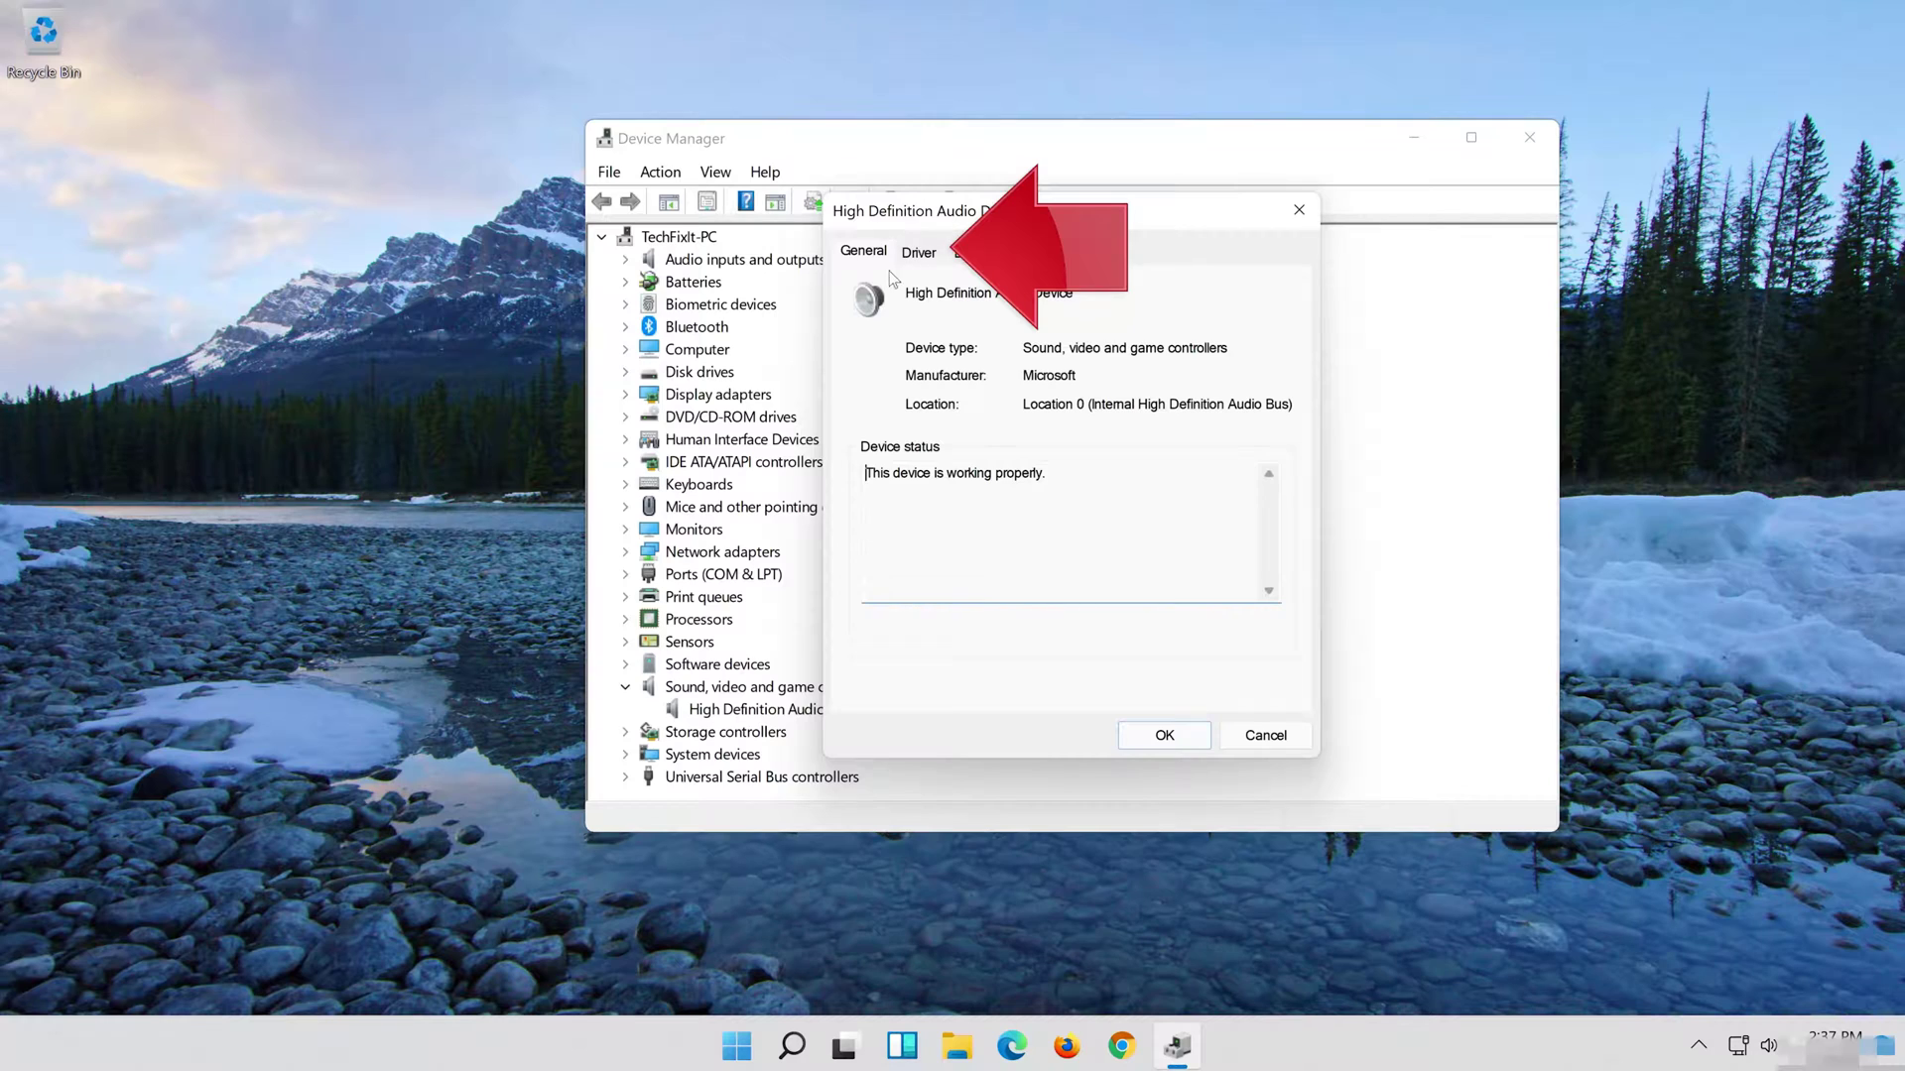
{"action": "left_click", "coordinate": [918, 251]}
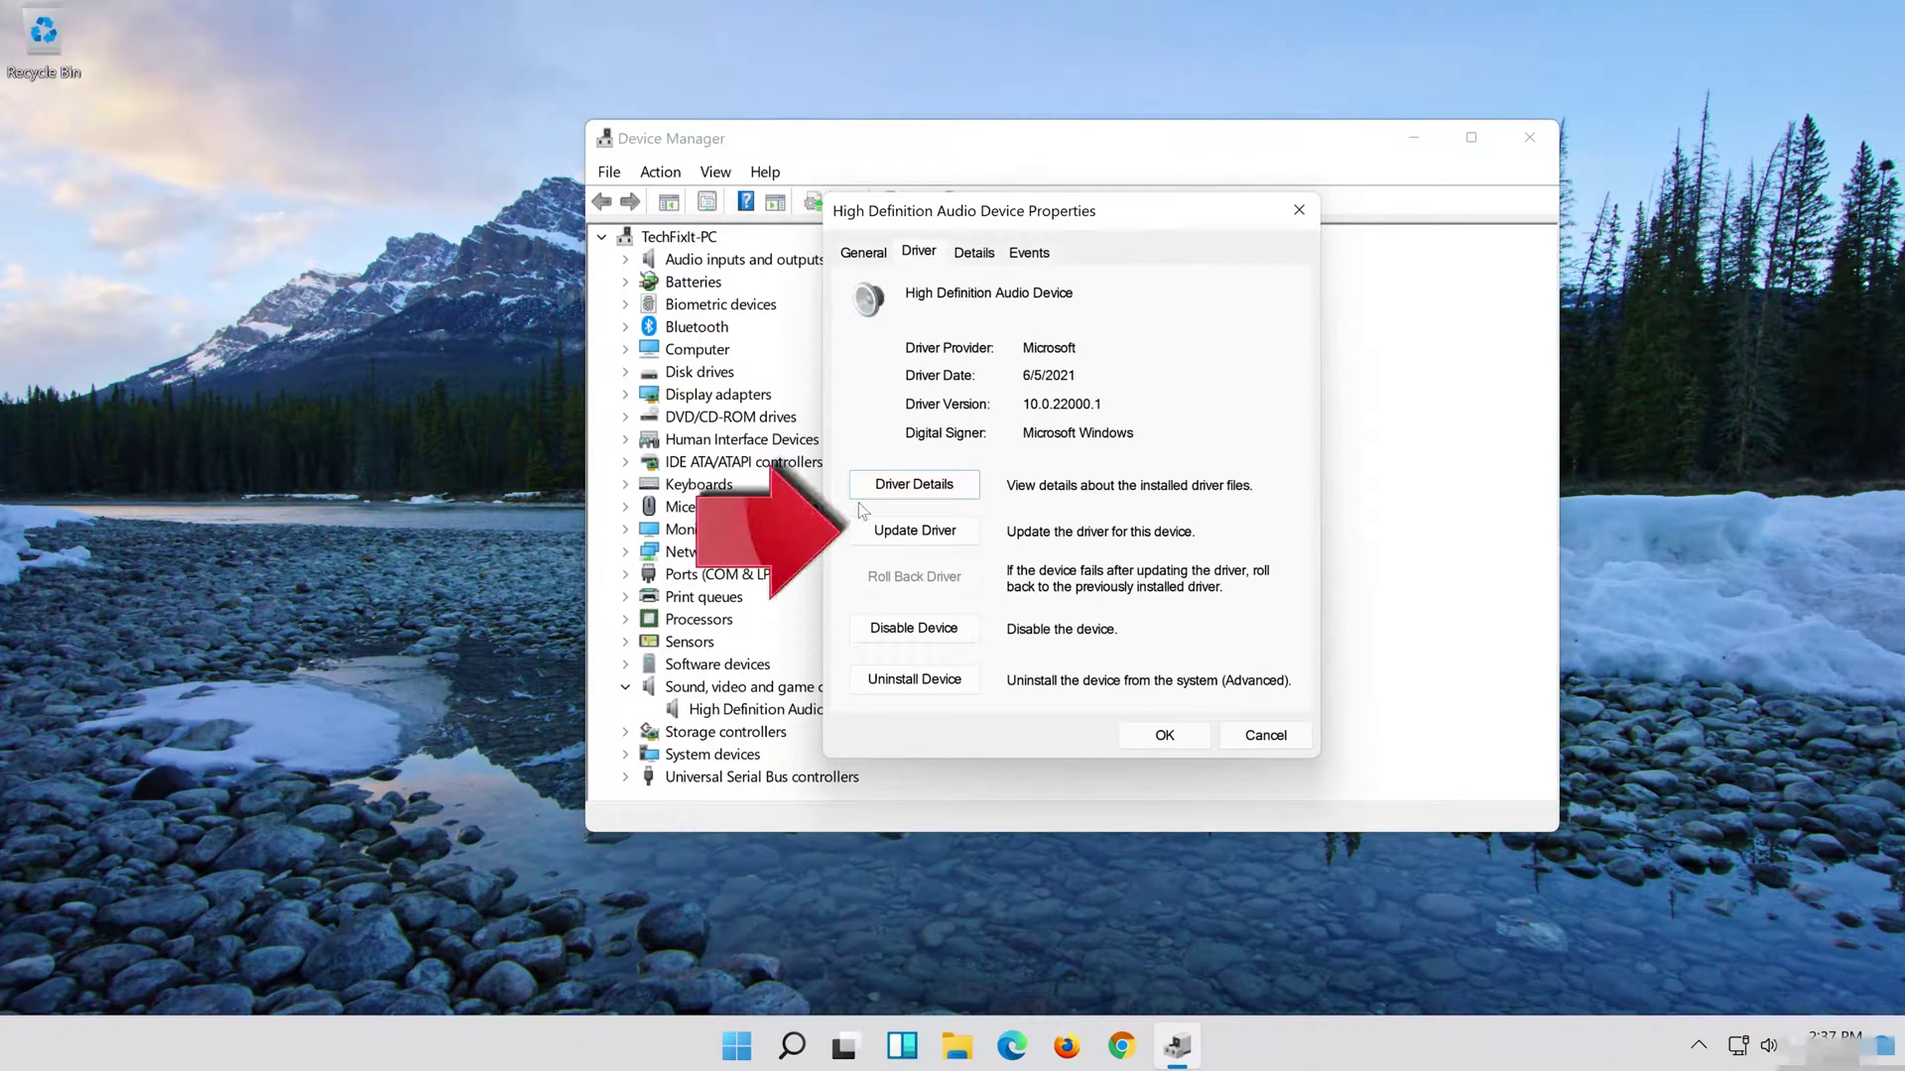
Browse this computer for drivers and pick High Definition Audio Device from the available list
{"action": "left_click", "coordinate": [919, 544]}
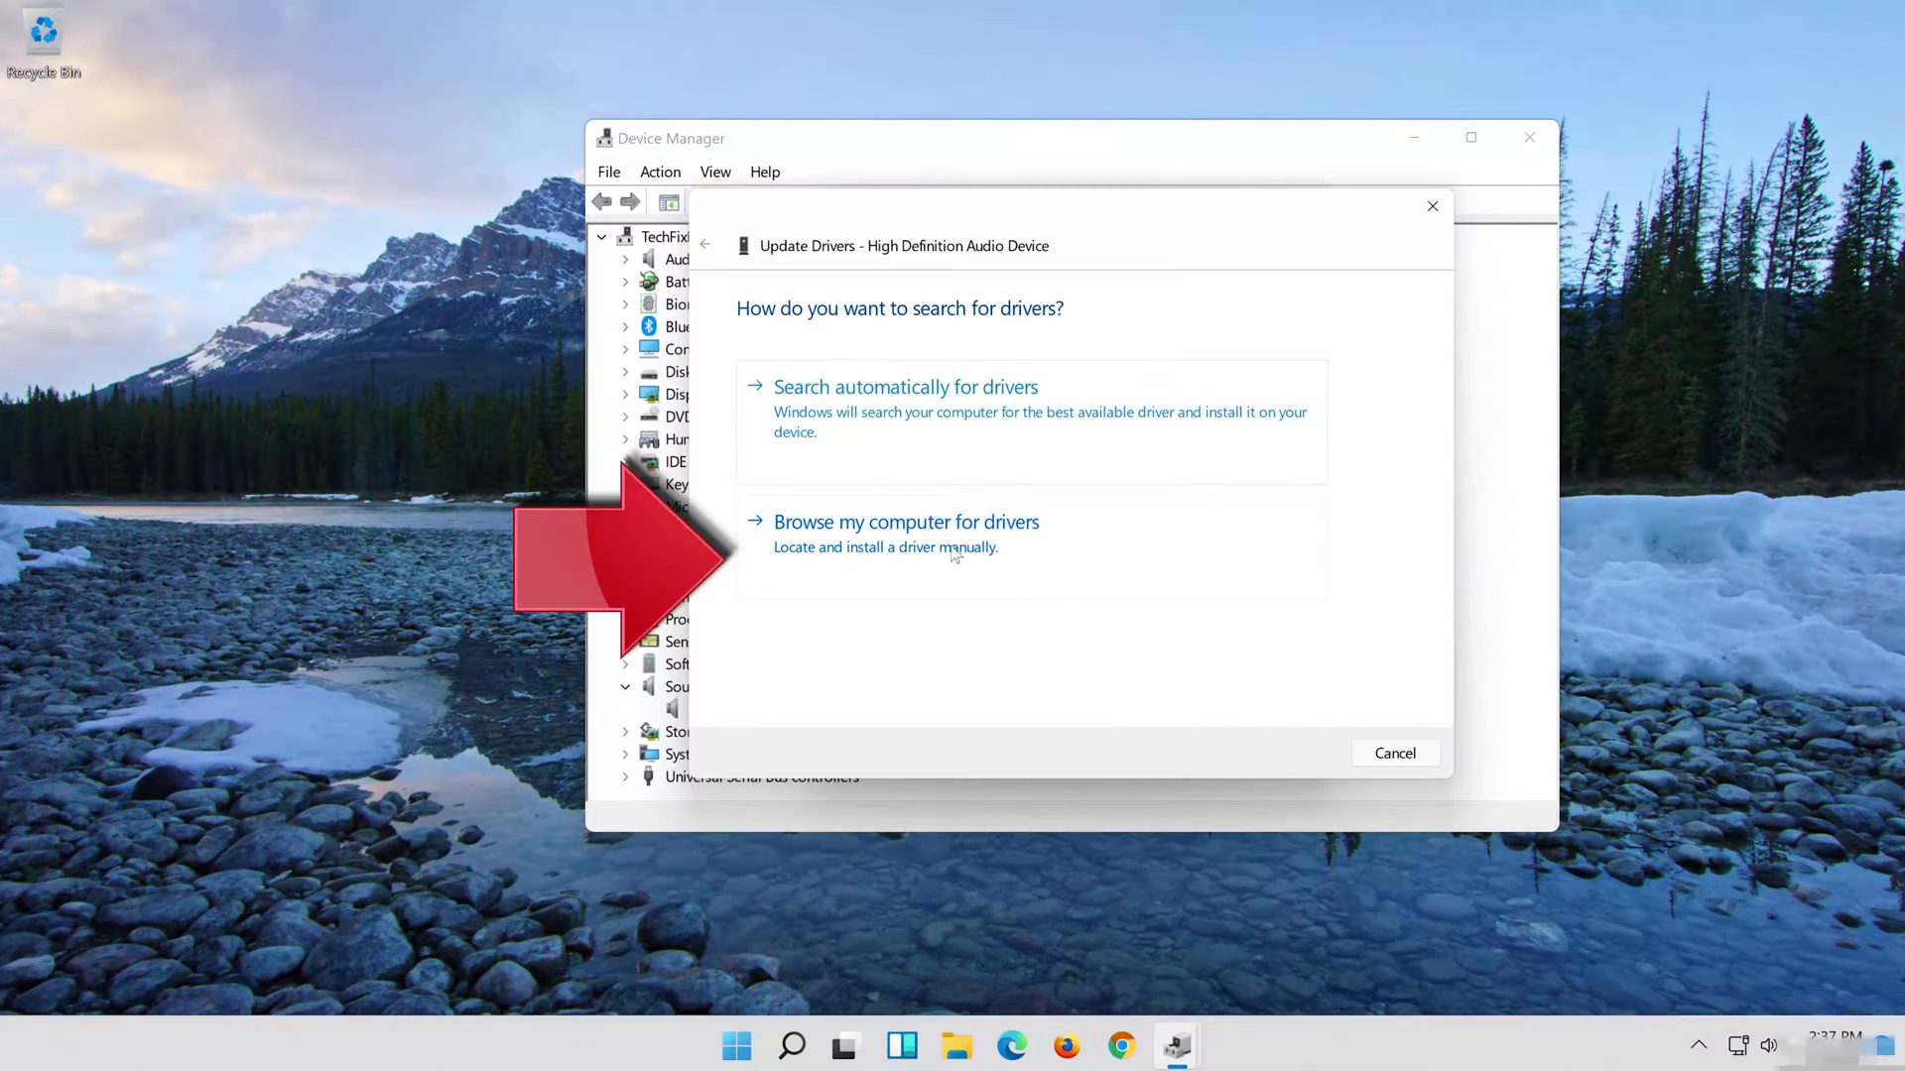
{"action": "left_click", "coordinate": [1022, 544]}
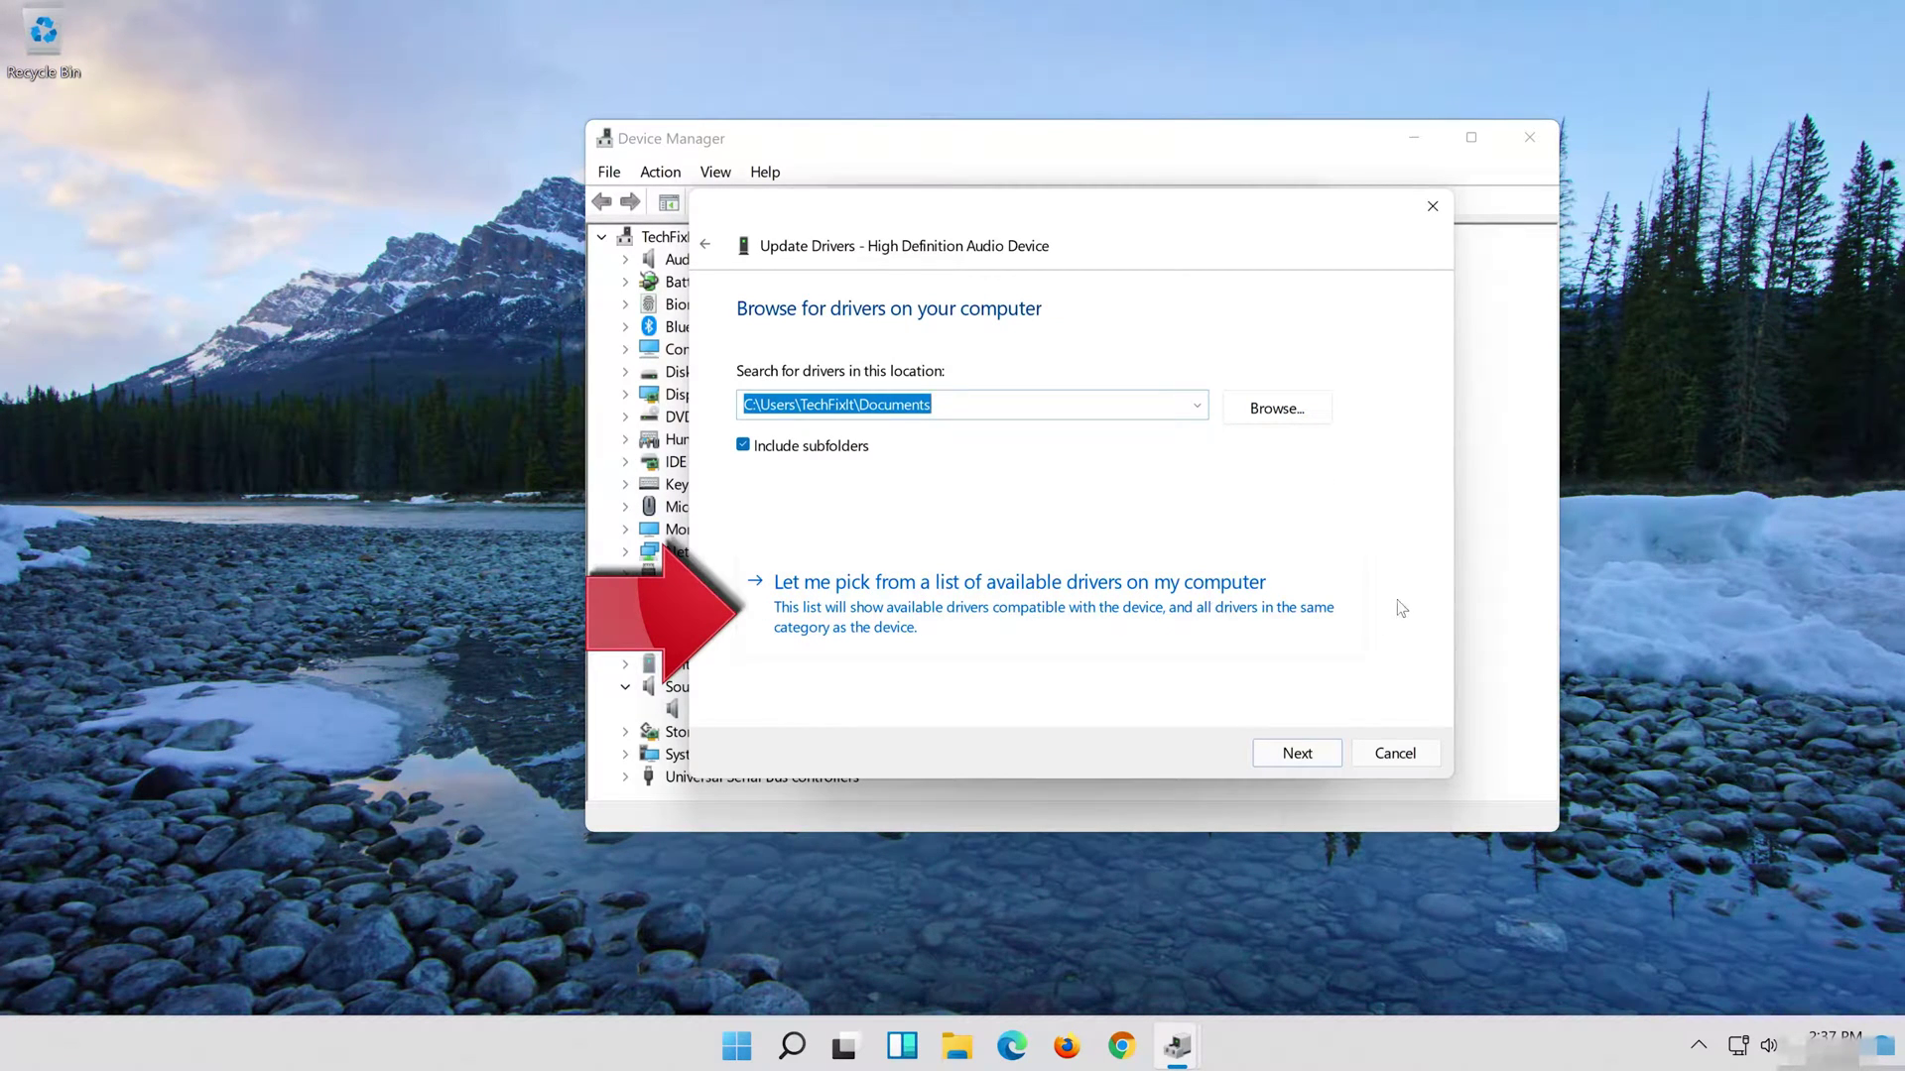
{"action": "left_click", "coordinate": [930, 626]}
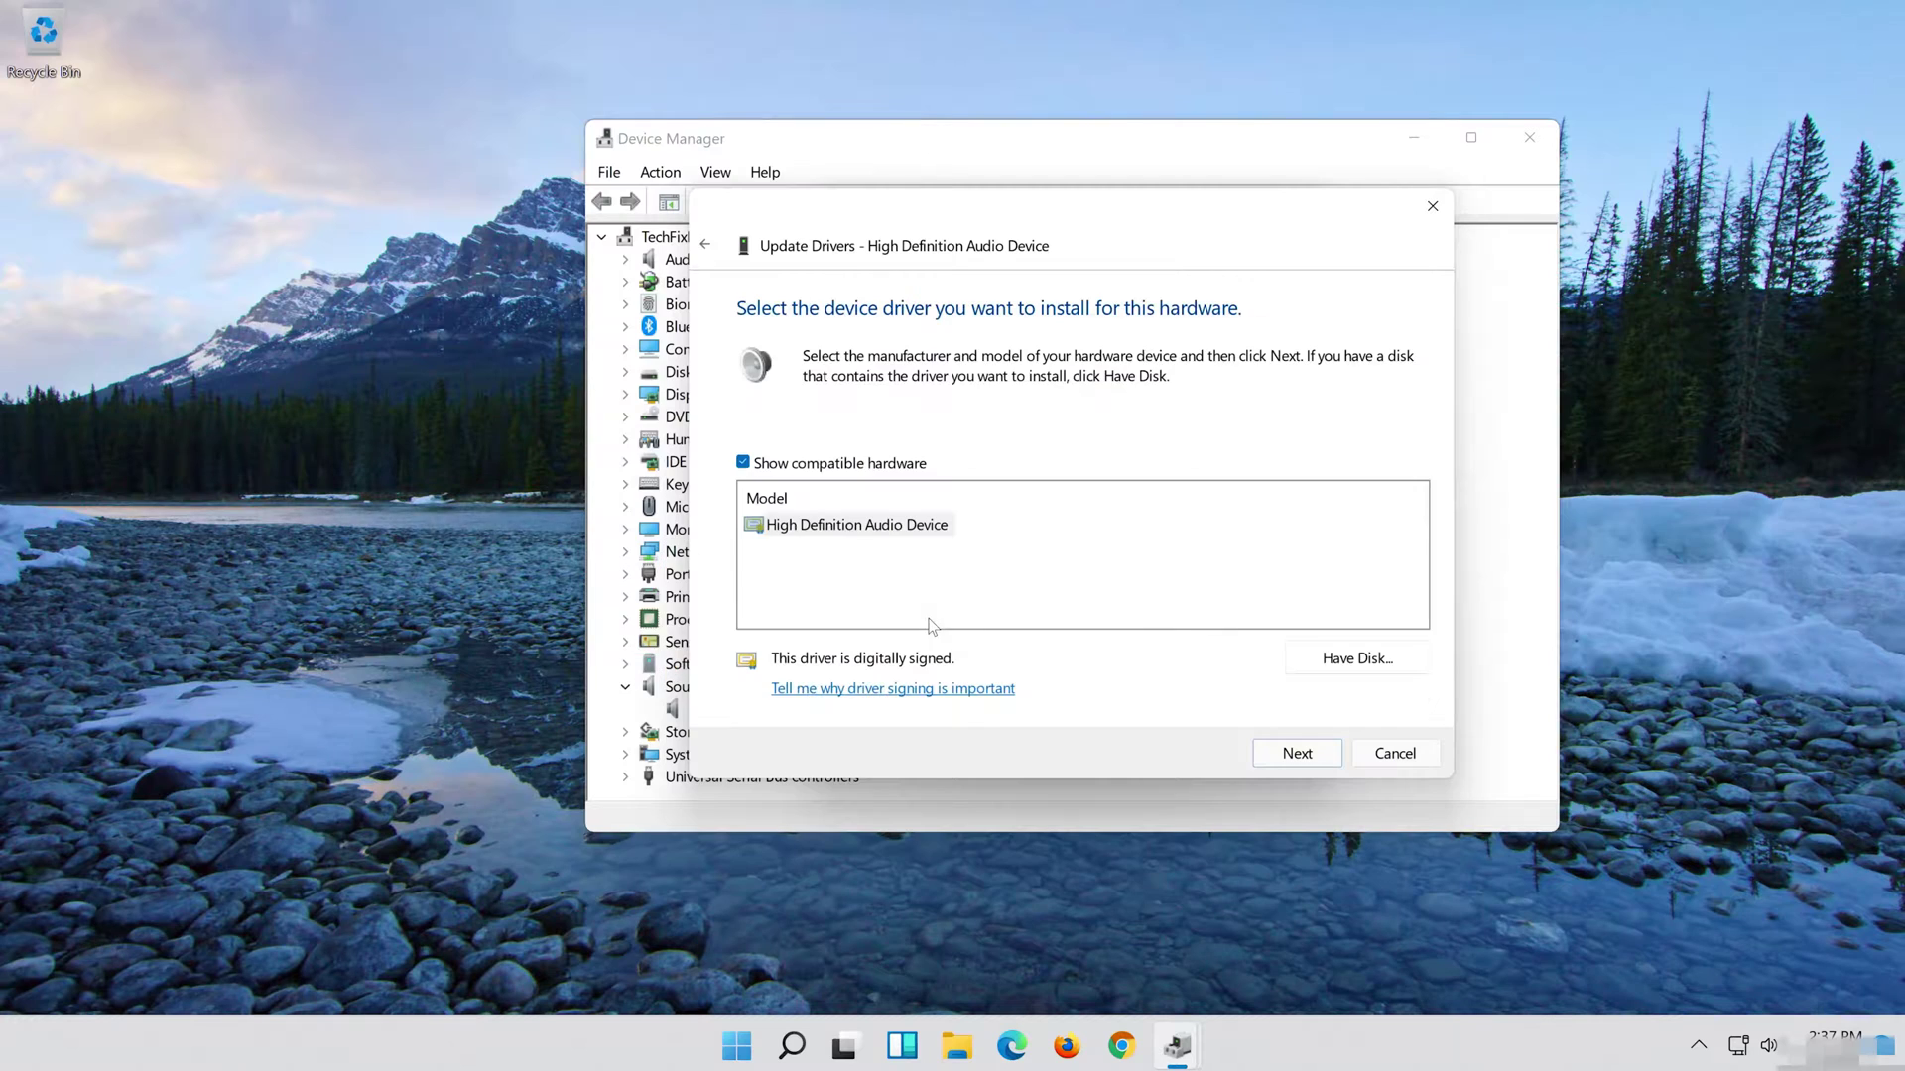
{"action": "left_click", "coordinate": [893, 529]}
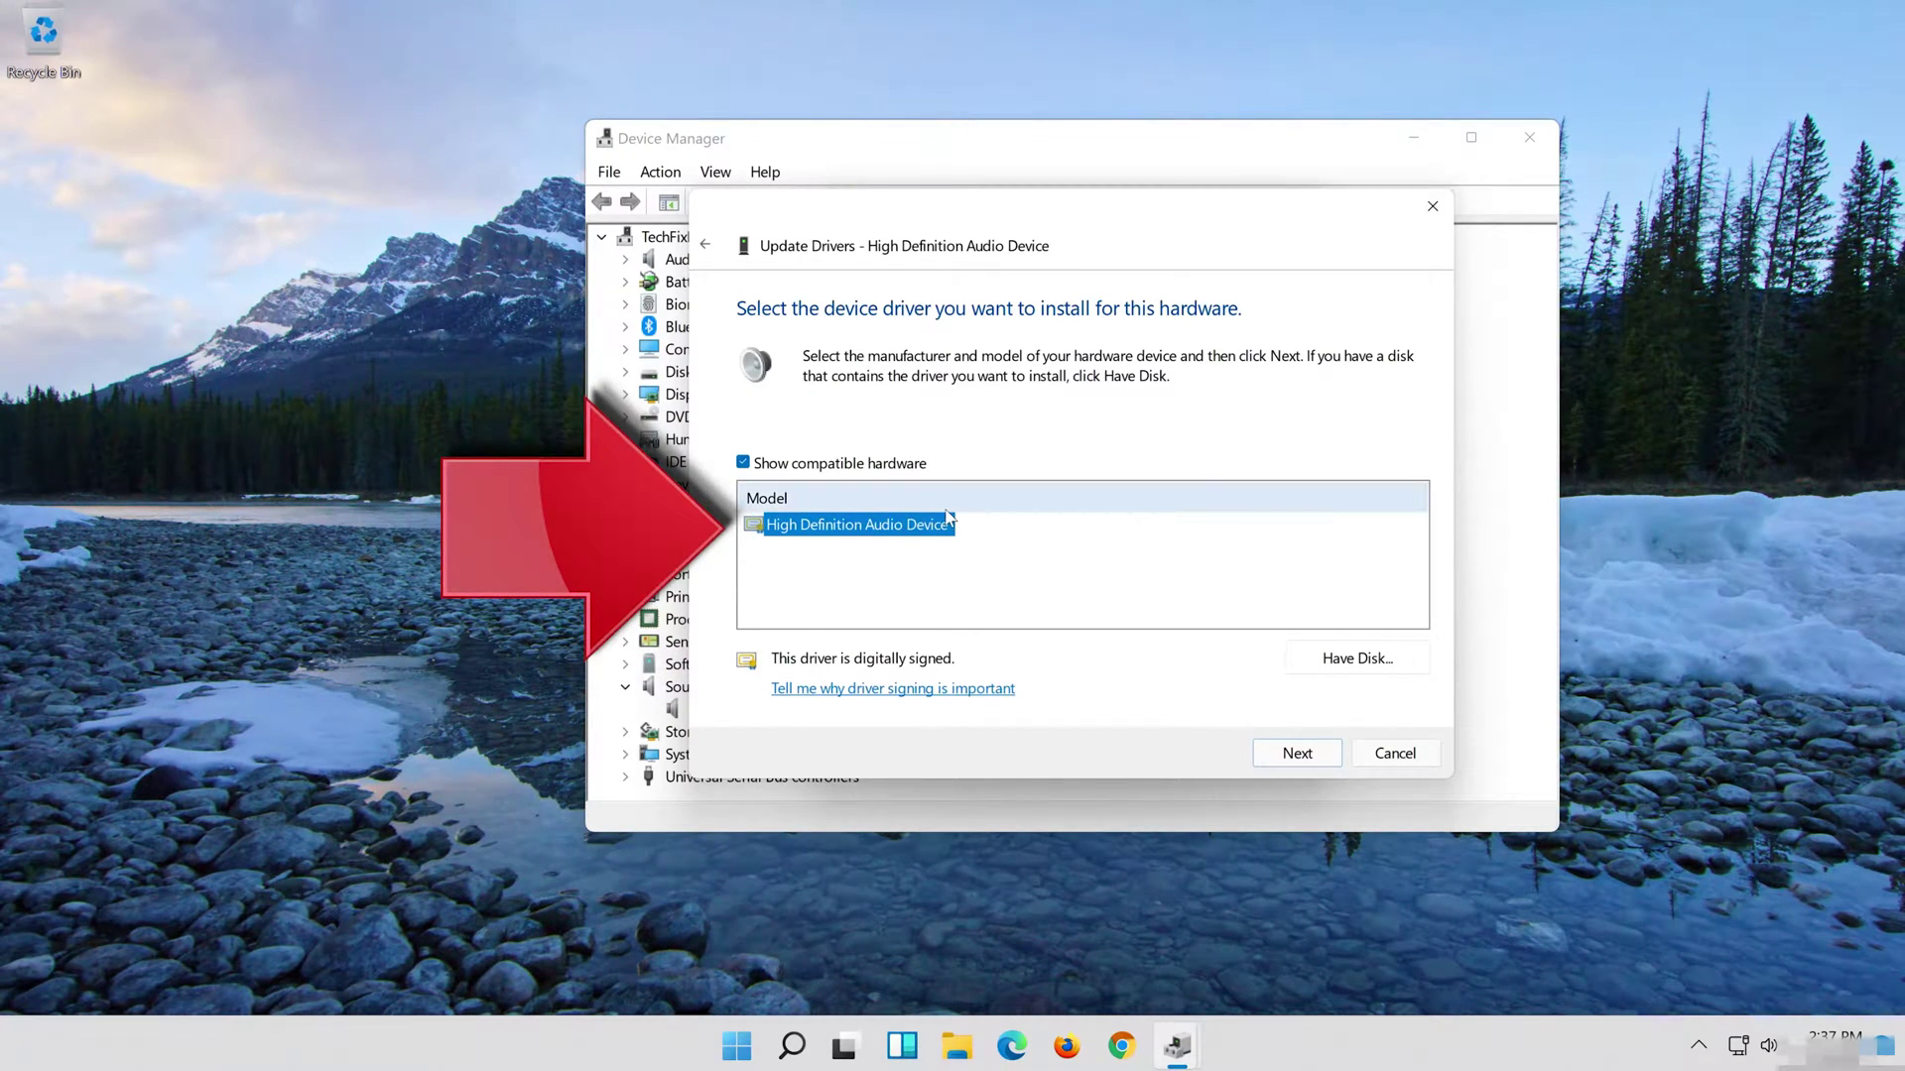
{"action": "left_click", "coordinate": [1317, 759]}
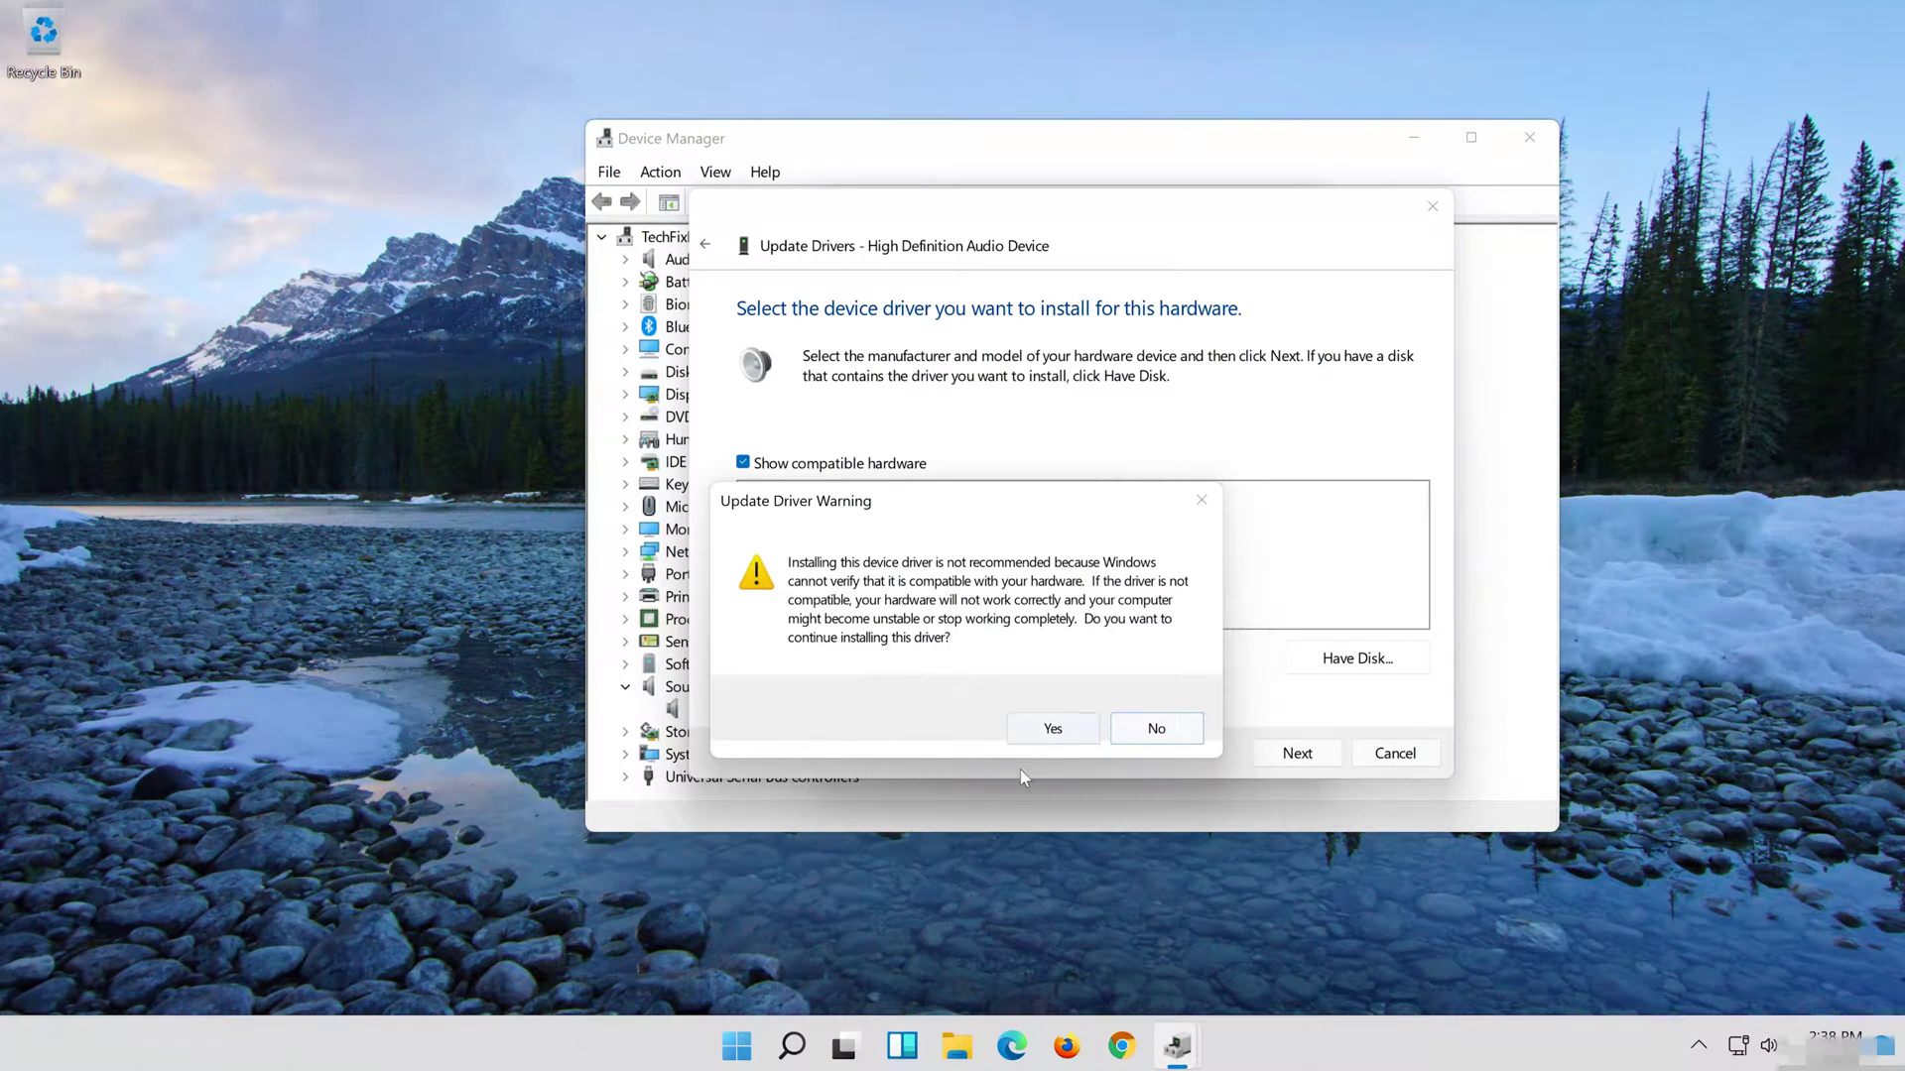
Confirm the Update Driver Warning, then close the success page and the Properties dialog
{"action": "left_click", "coordinate": [1052, 730]}
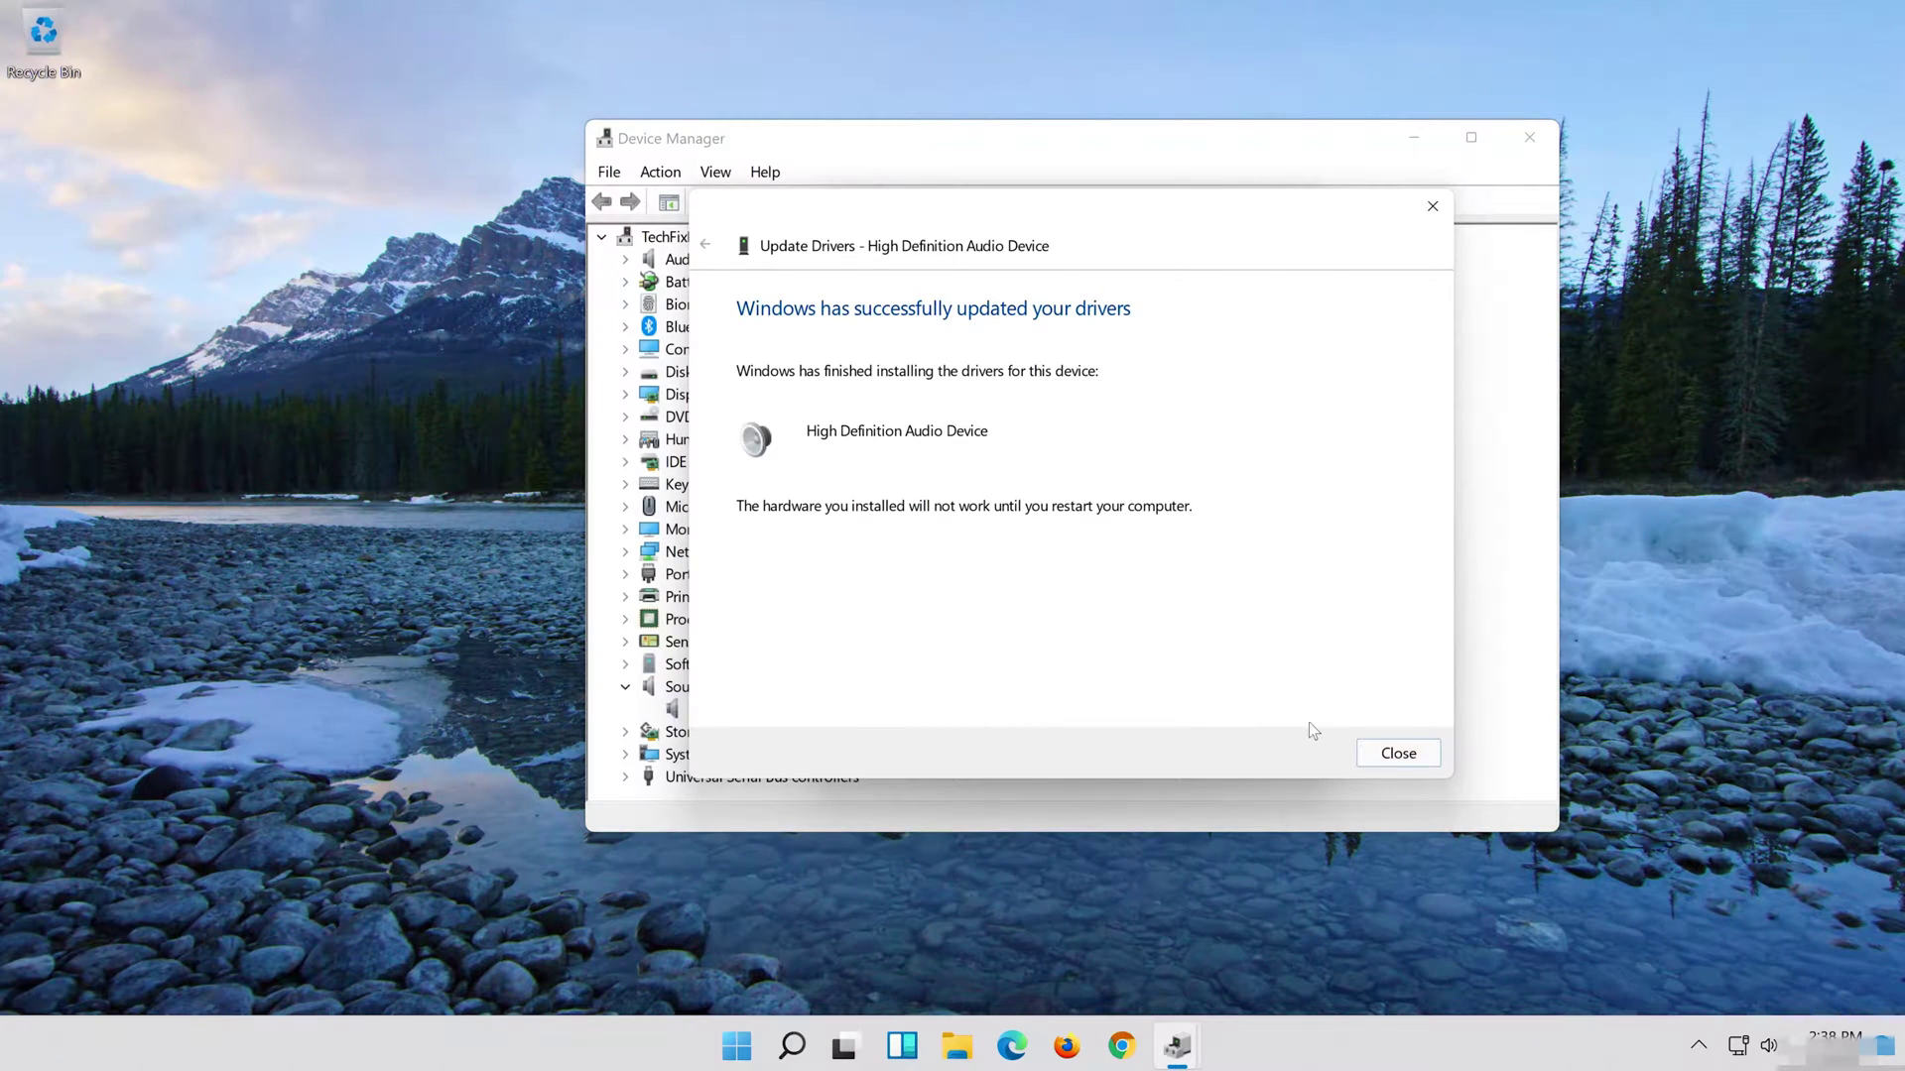
{"action": "left_click", "coordinate": [1398, 754]}
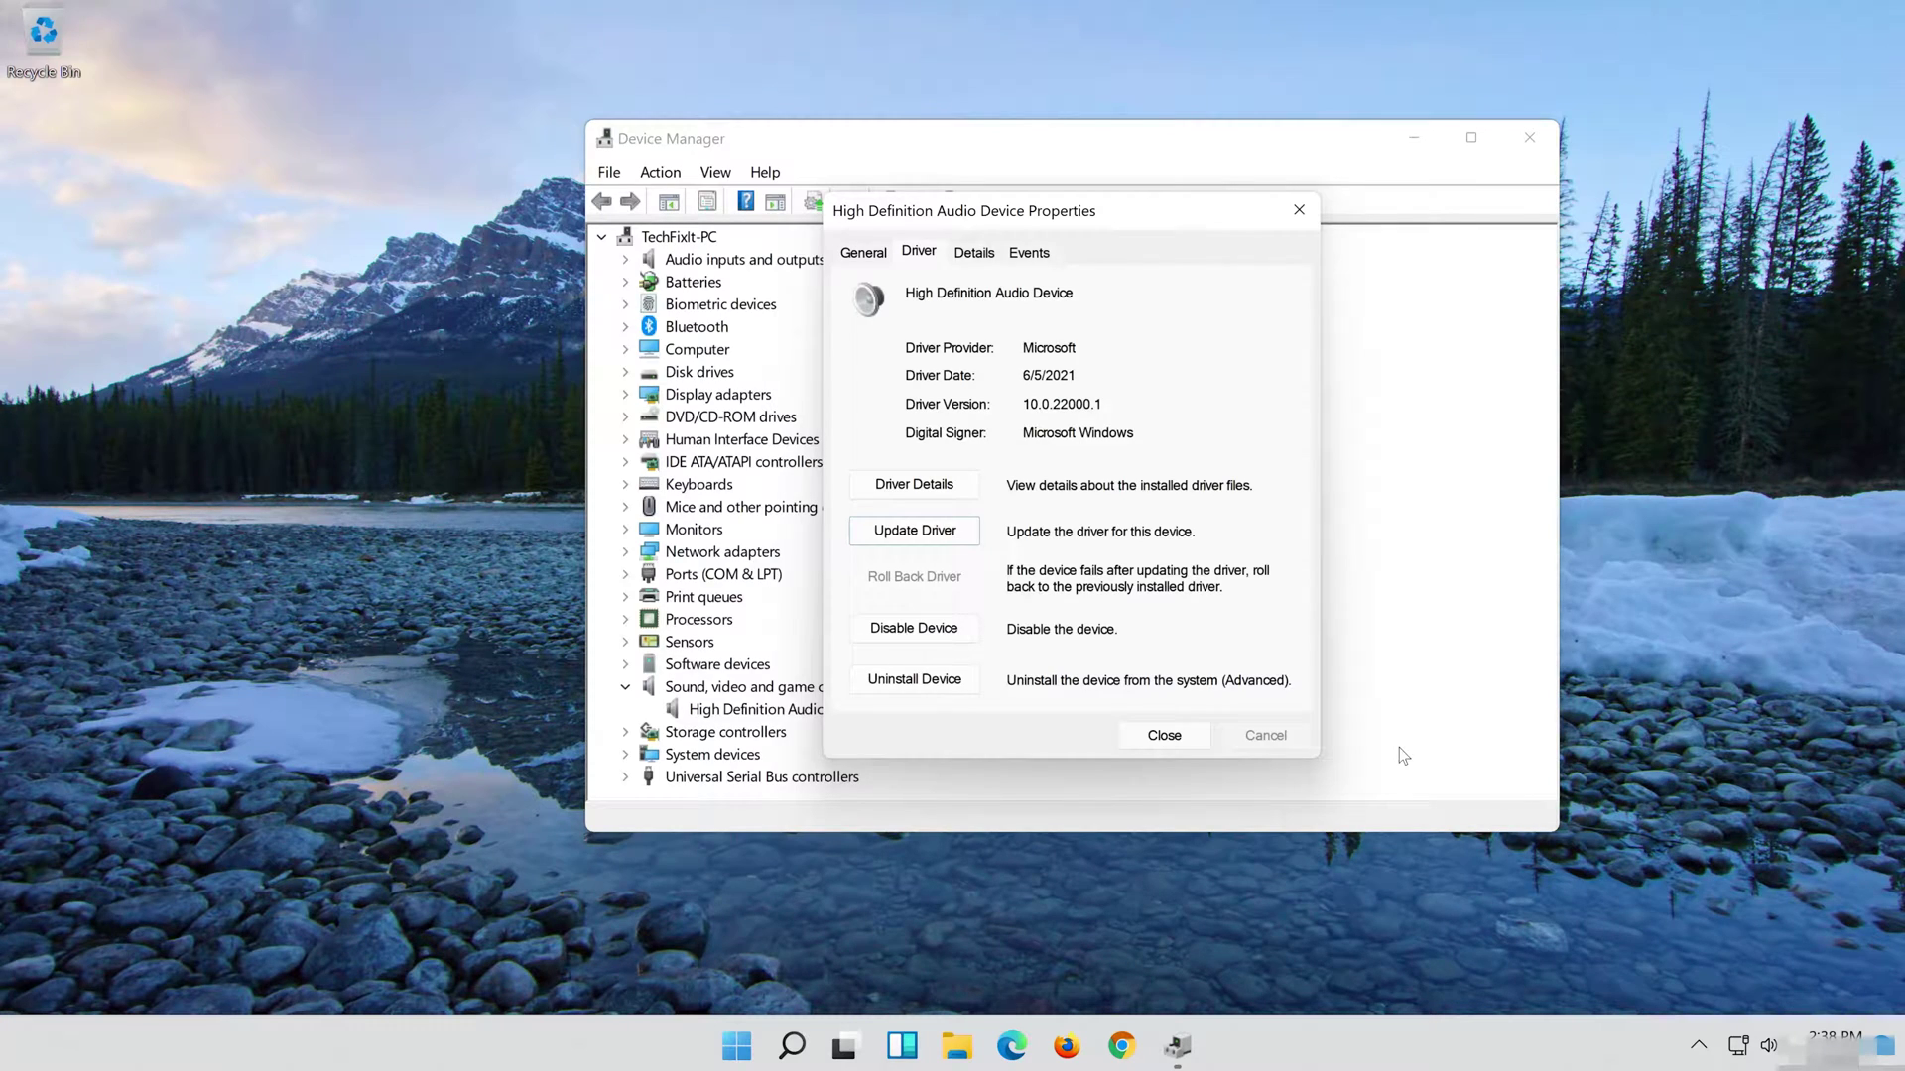
{"action": "left_click", "coordinate": [1164, 735]}
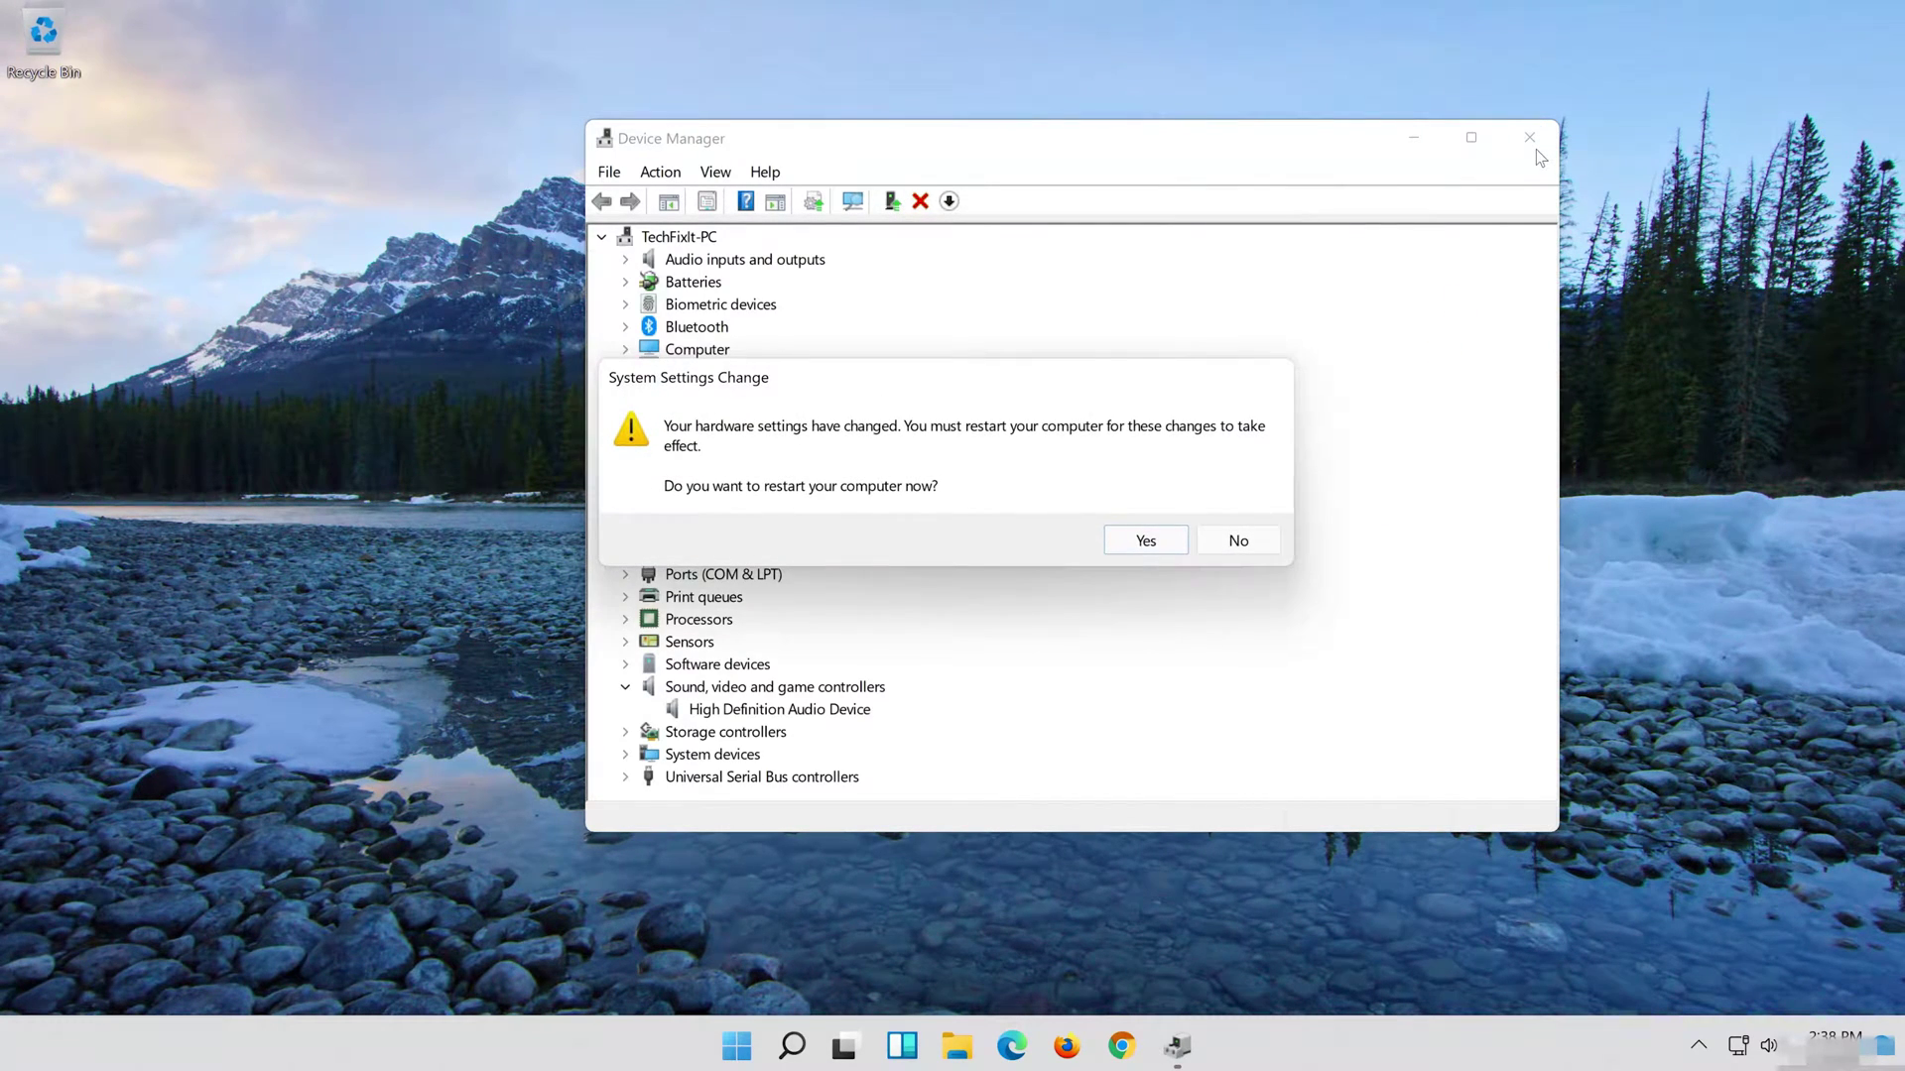
Restart the computer, then search 'device manager' and reopen Device Manager
{"action": "left_click", "coordinate": [1147, 549]}
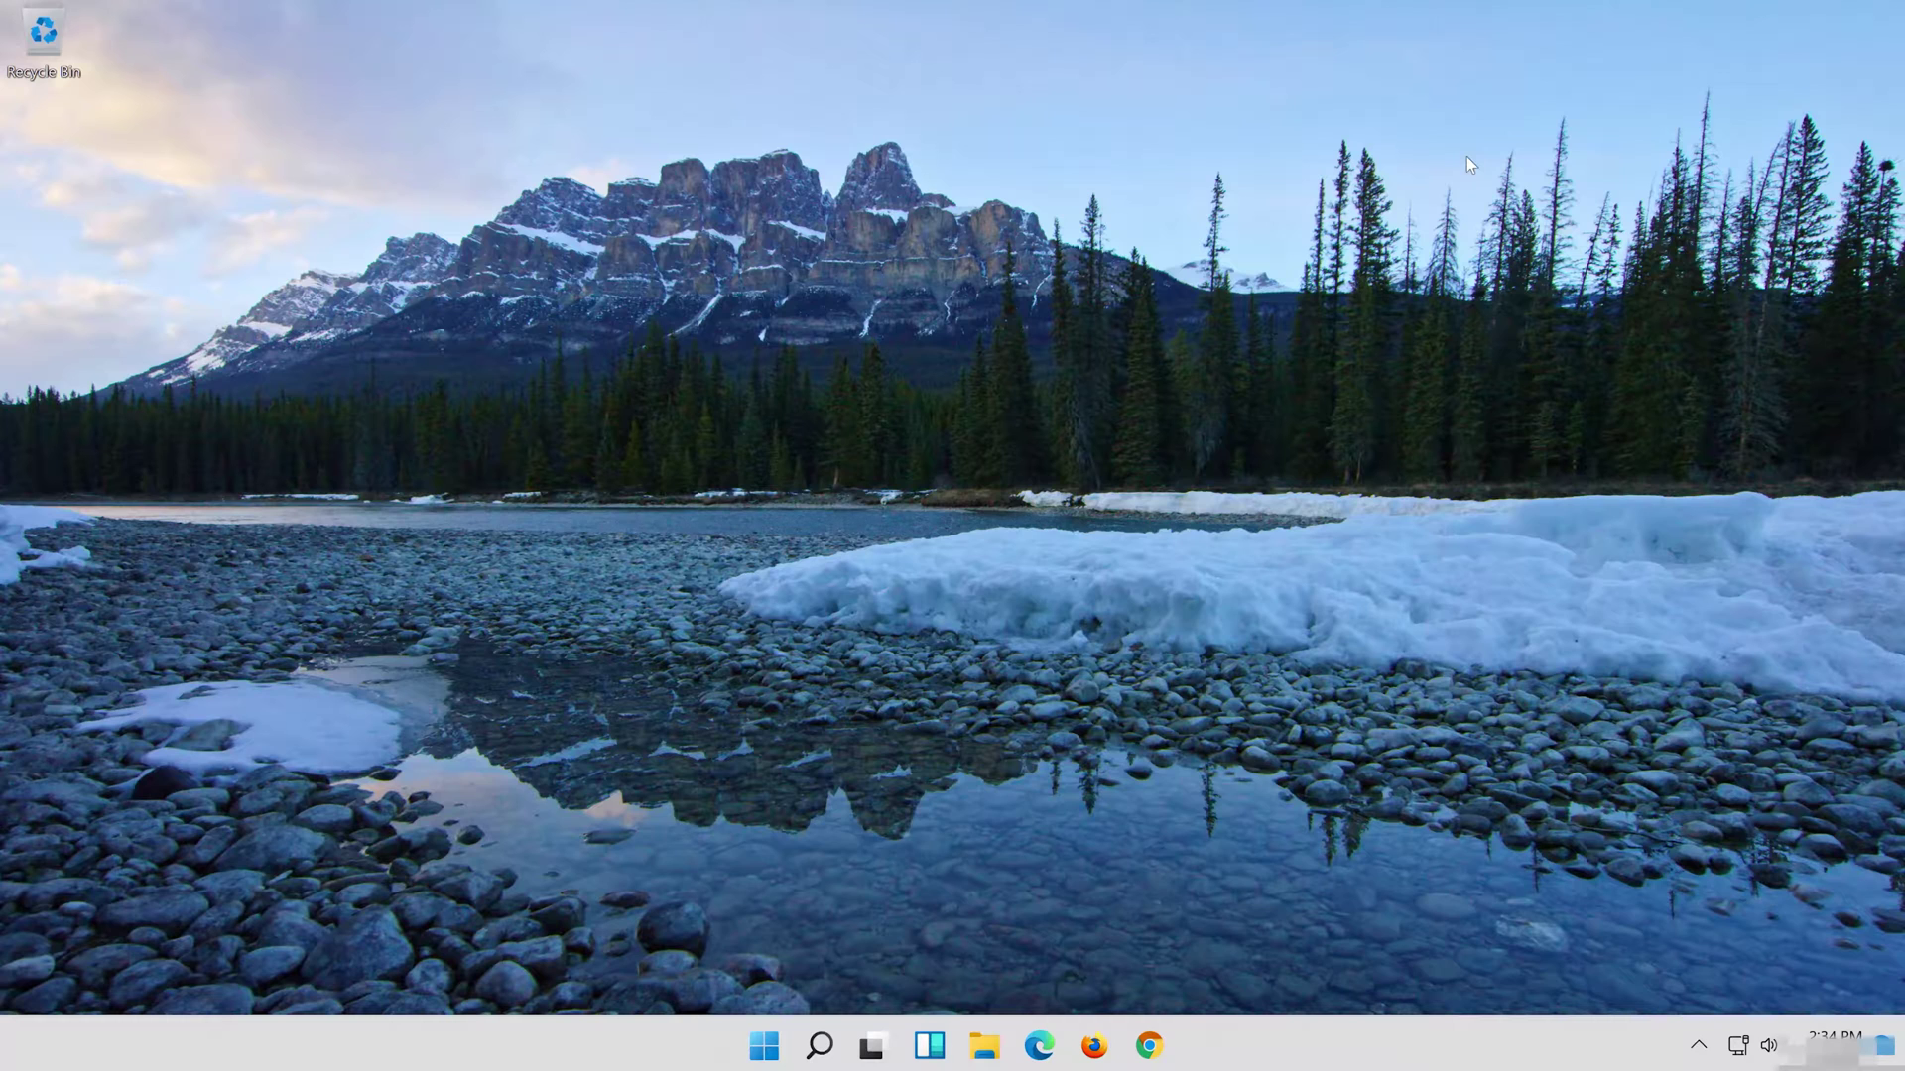
{"action": "left_click", "coordinate": [807, 1058]}
{"action": "type", "text": "devi"}
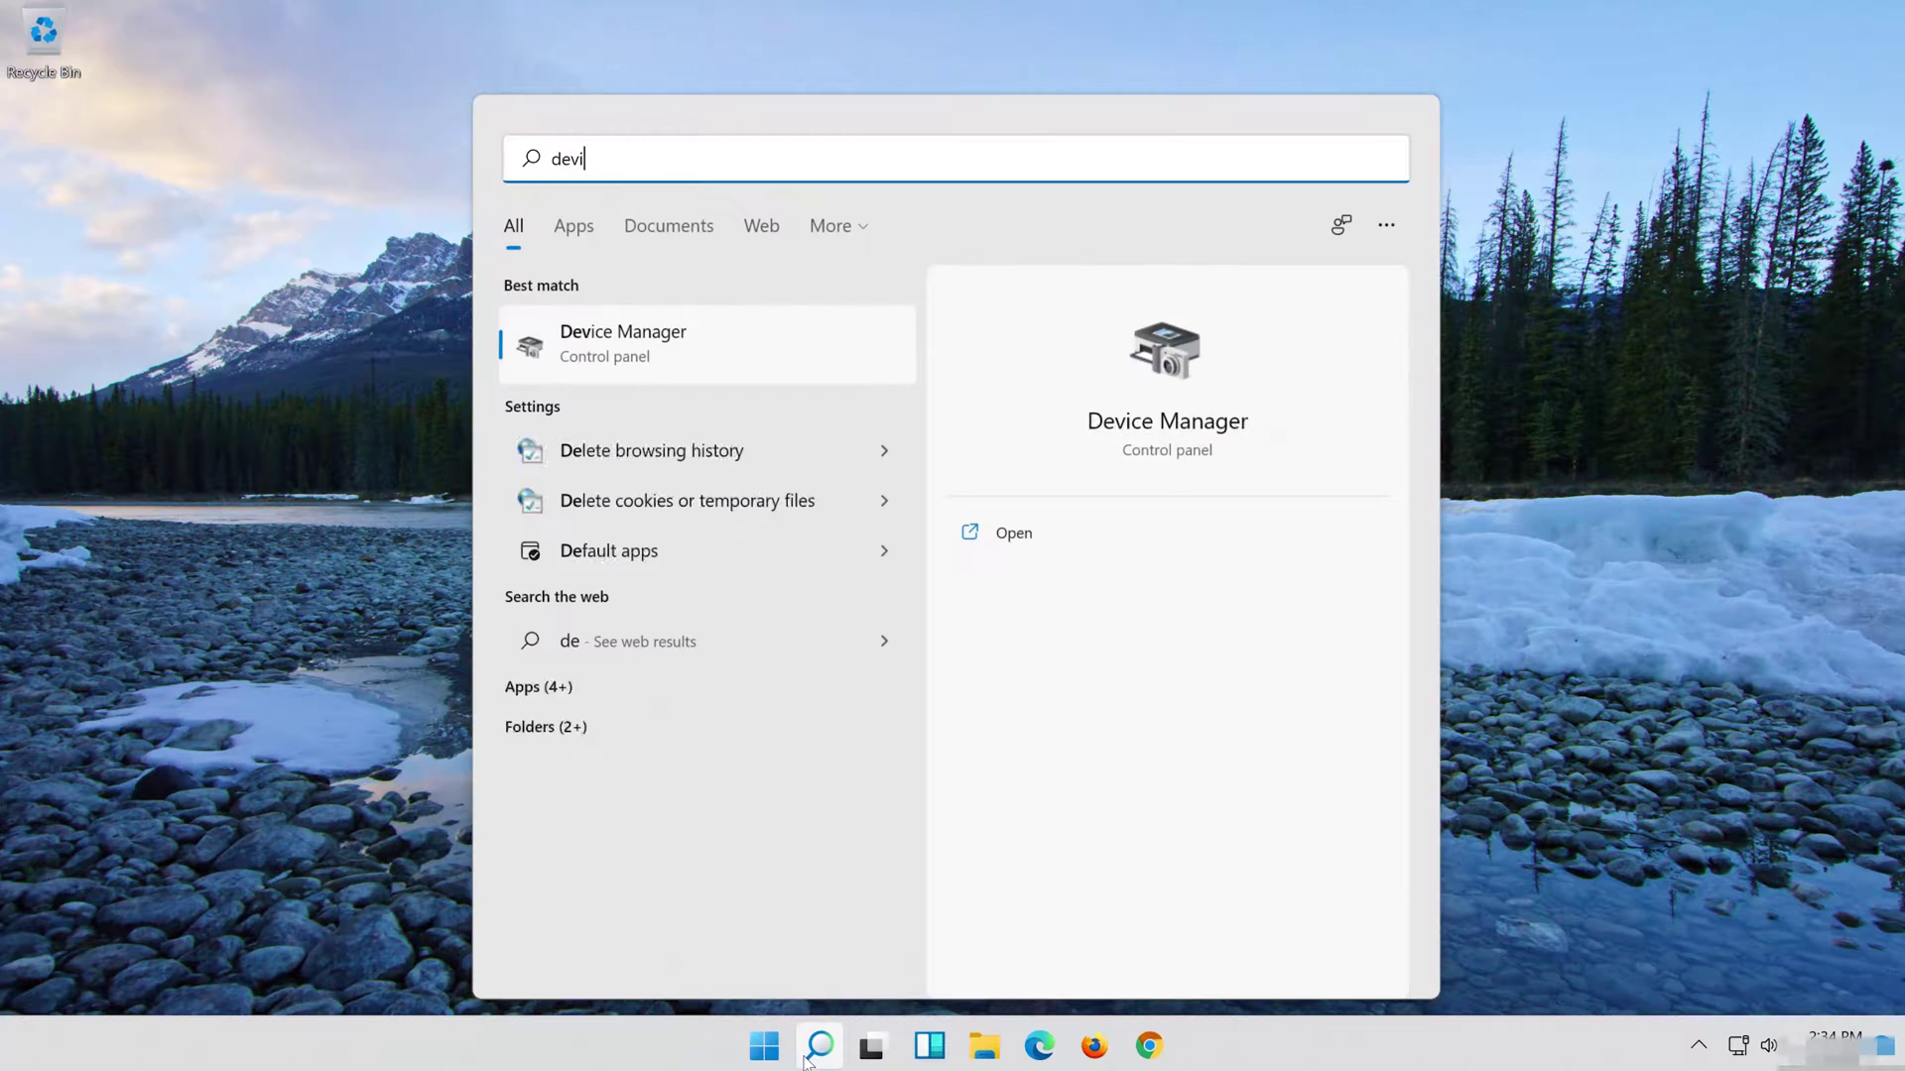
{"action": "type", "text": "ce manager"}
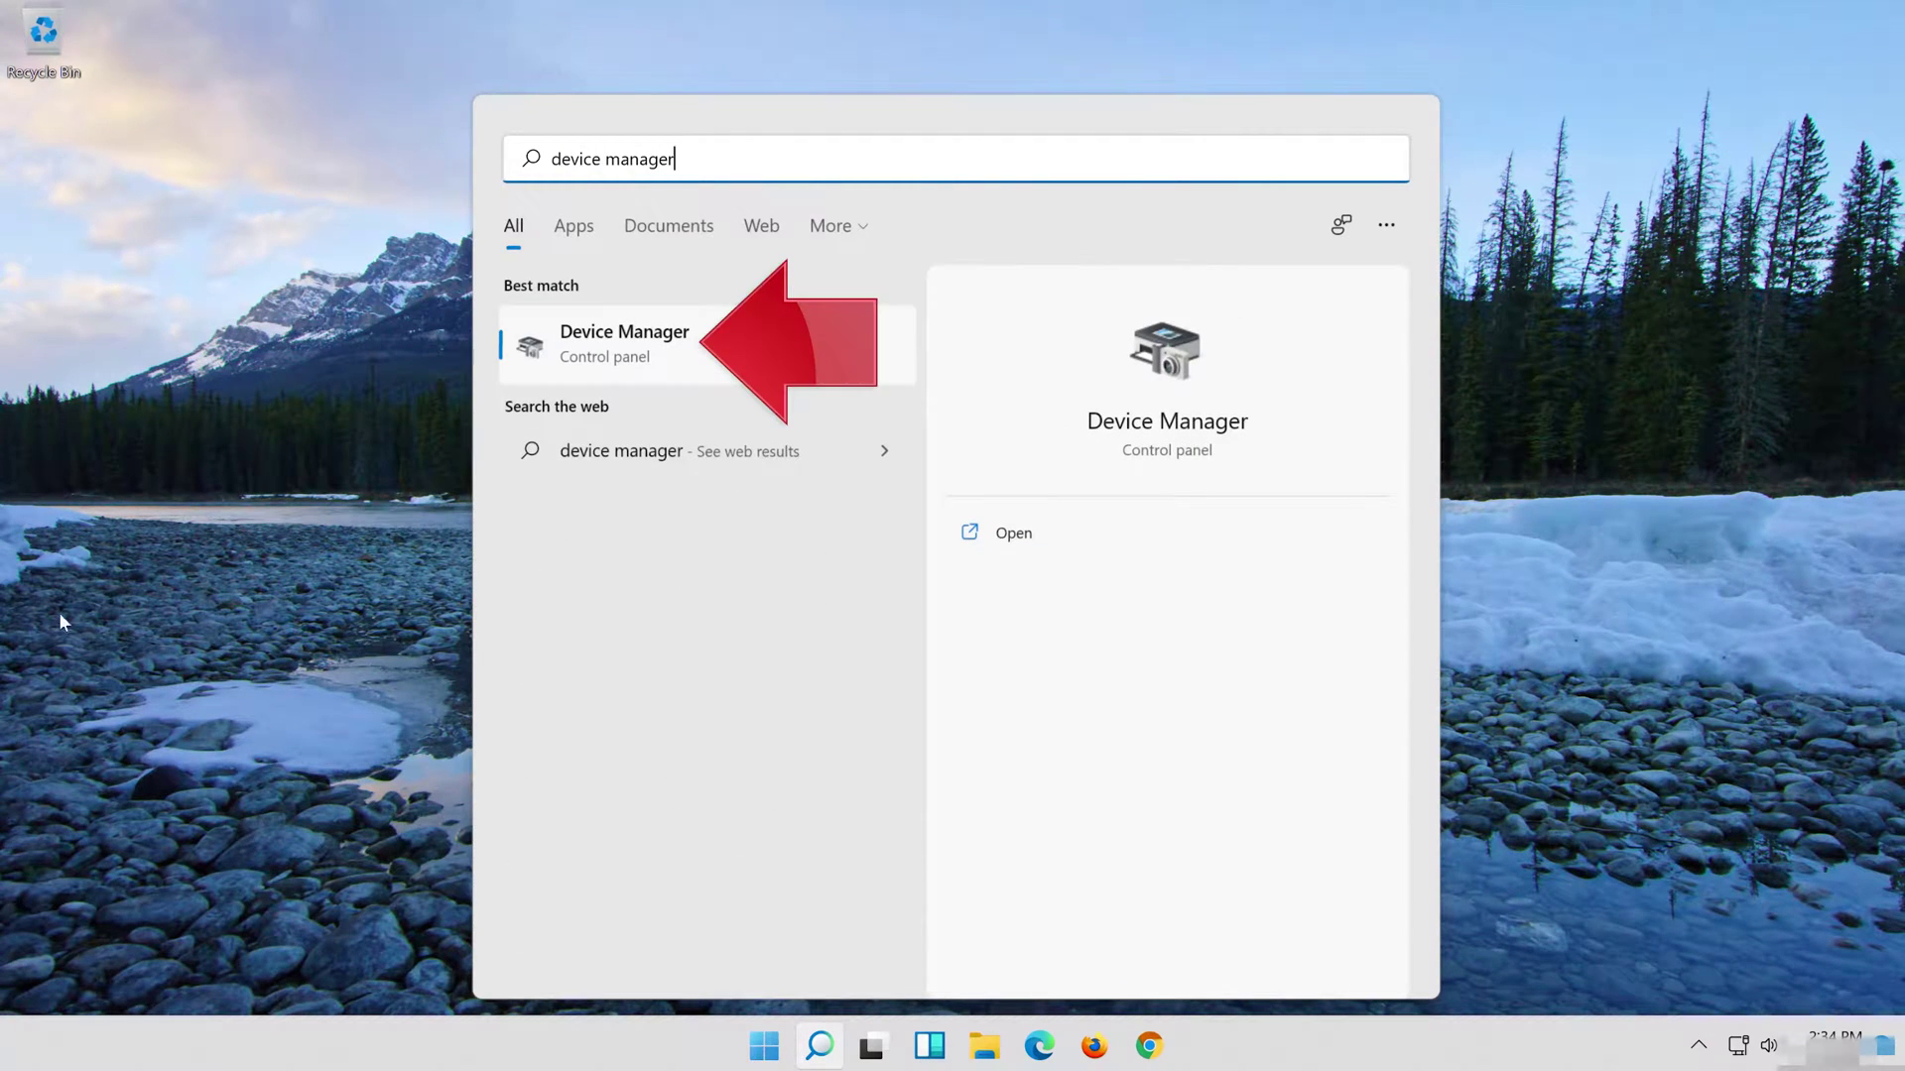
{"action": "left_click", "coordinate": [657, 350]}
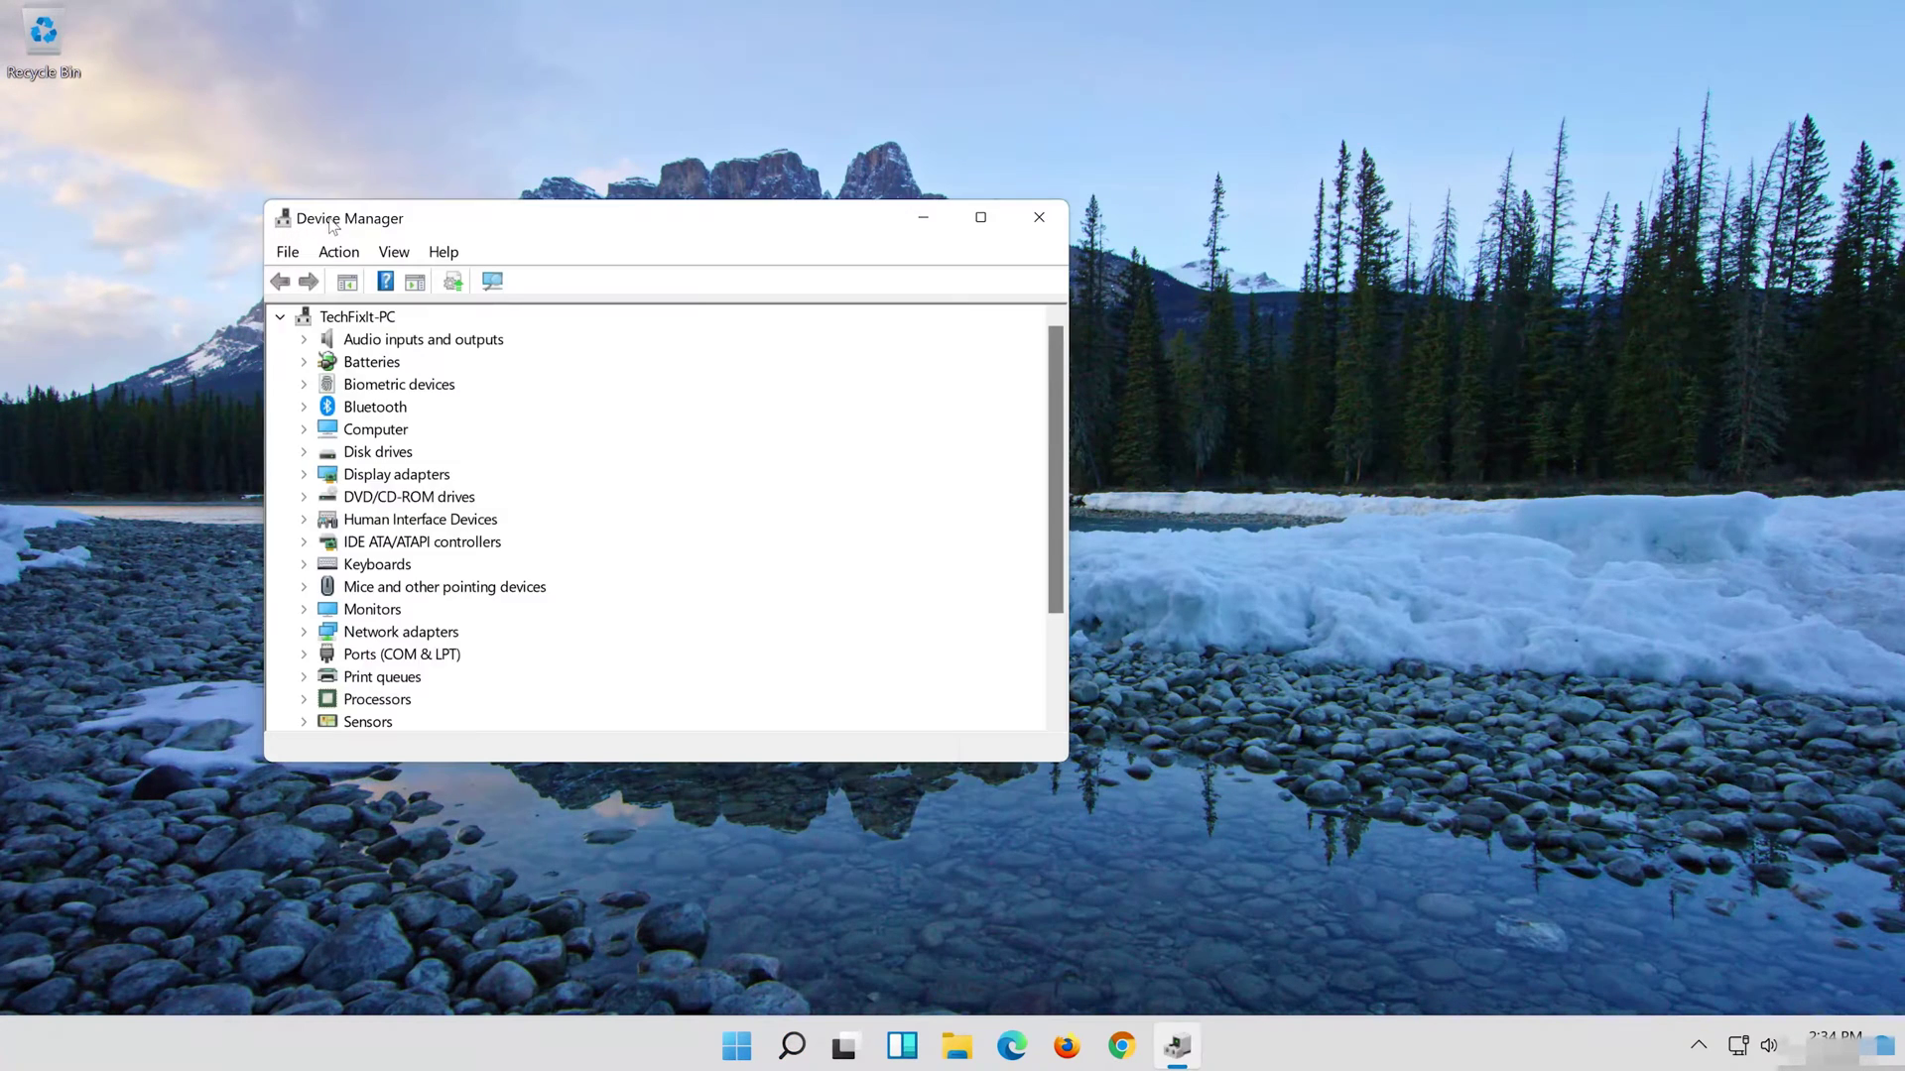
Show the High Definition Audio Device Driver tab again: Microsoft, 6/5/2021, version 10.0.22000.1
{"action": "left_click_drag", "start_coordinate": [335, 222], "coordinate": [762, 235]}
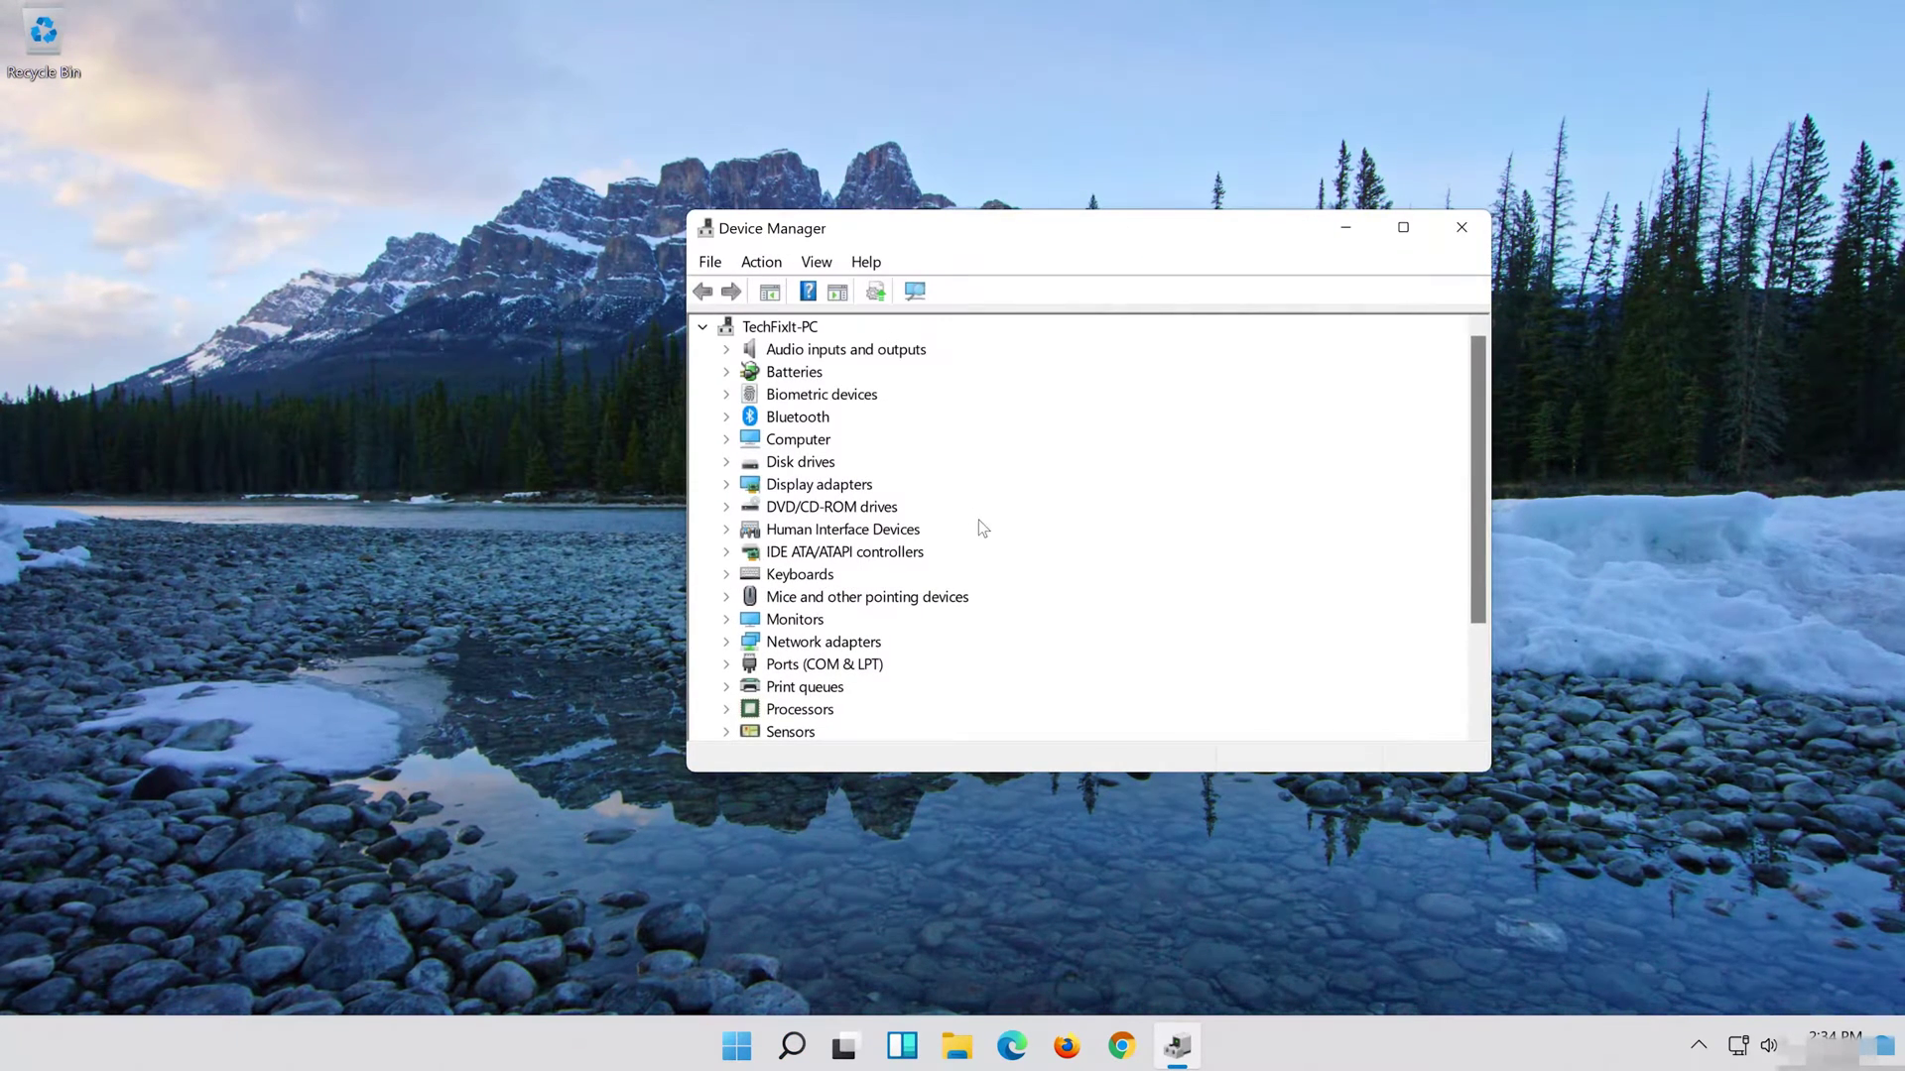
{"action": "scroll", "coordinate": [982, 526], "scroll_direction": "down", "scroll_amount": 2}
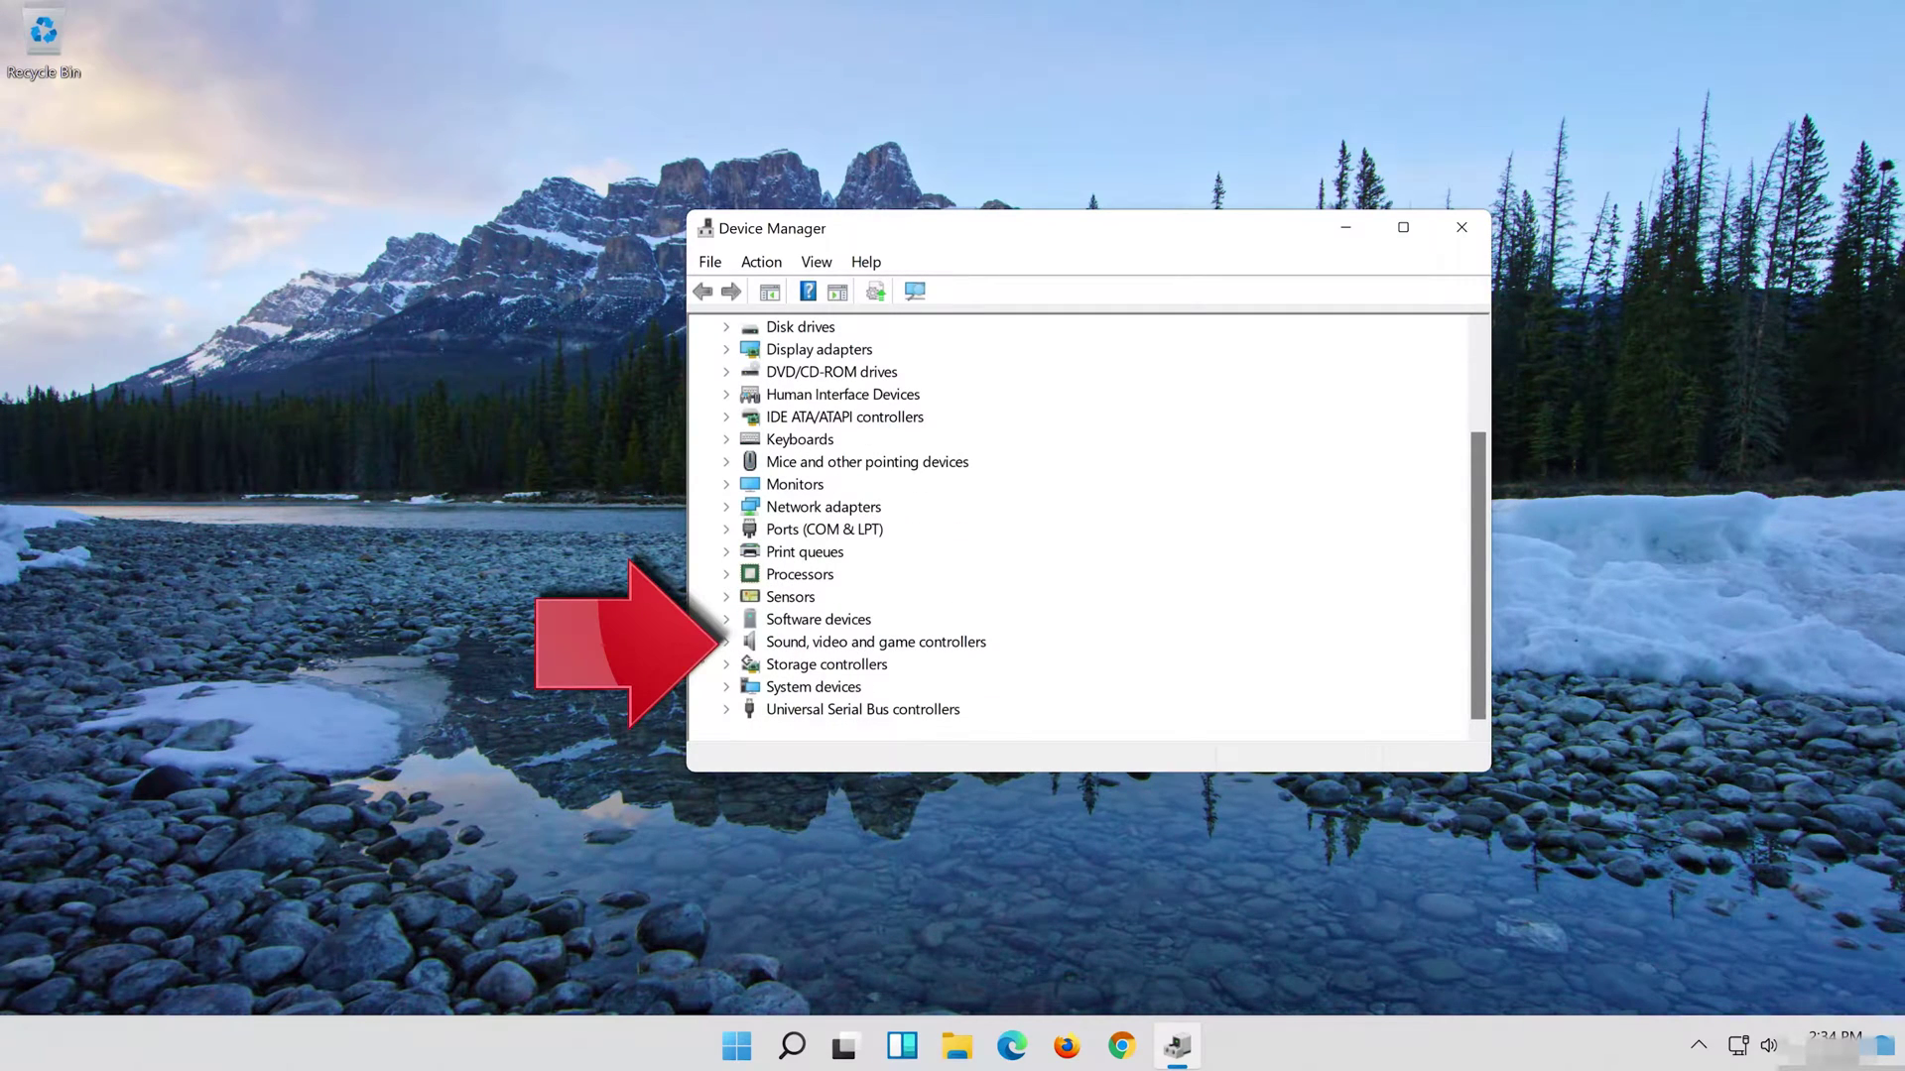
{"action": "left_click", "coordinate": [727, 647]}
{"action": "left_click", "coordinate": [892, 643]}
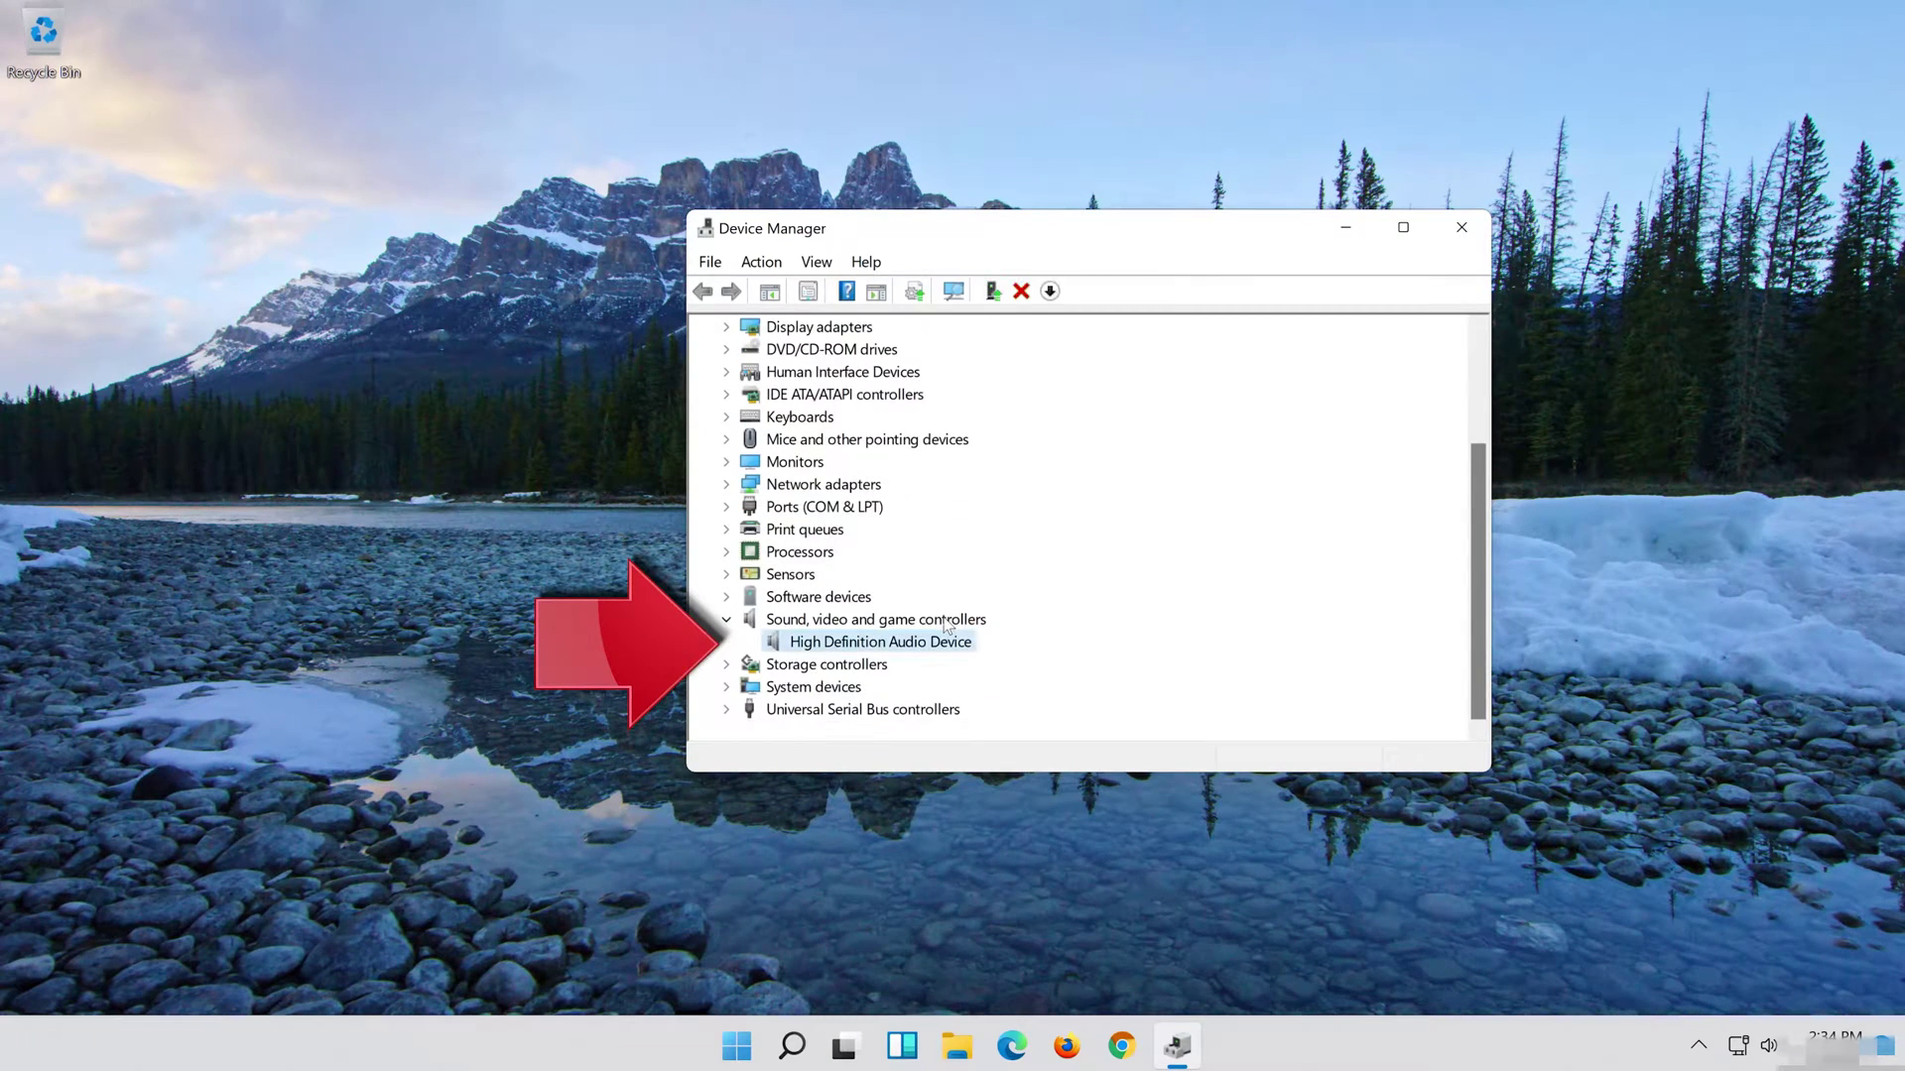
{"action": "right_click", "coordinate": [879, 648]}
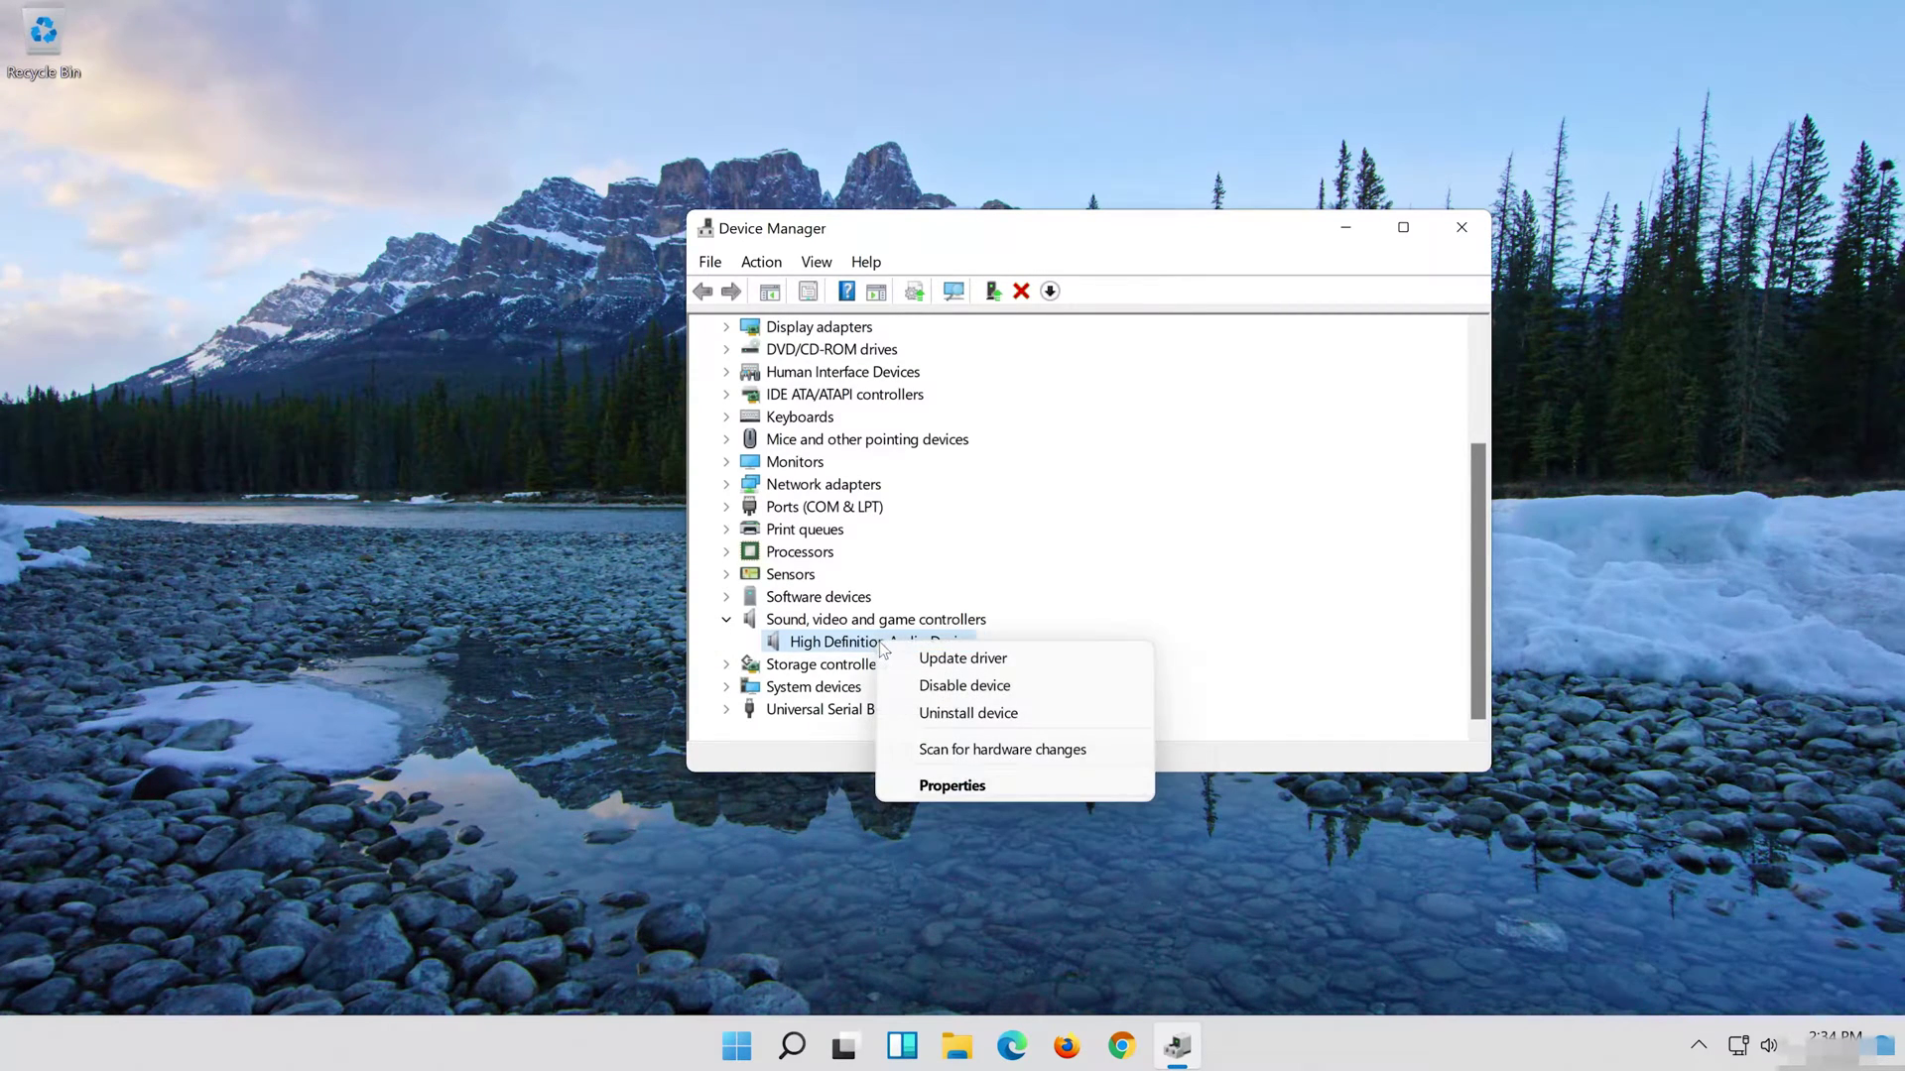
{"action": "left_click", "coordinate": [952, 785]}
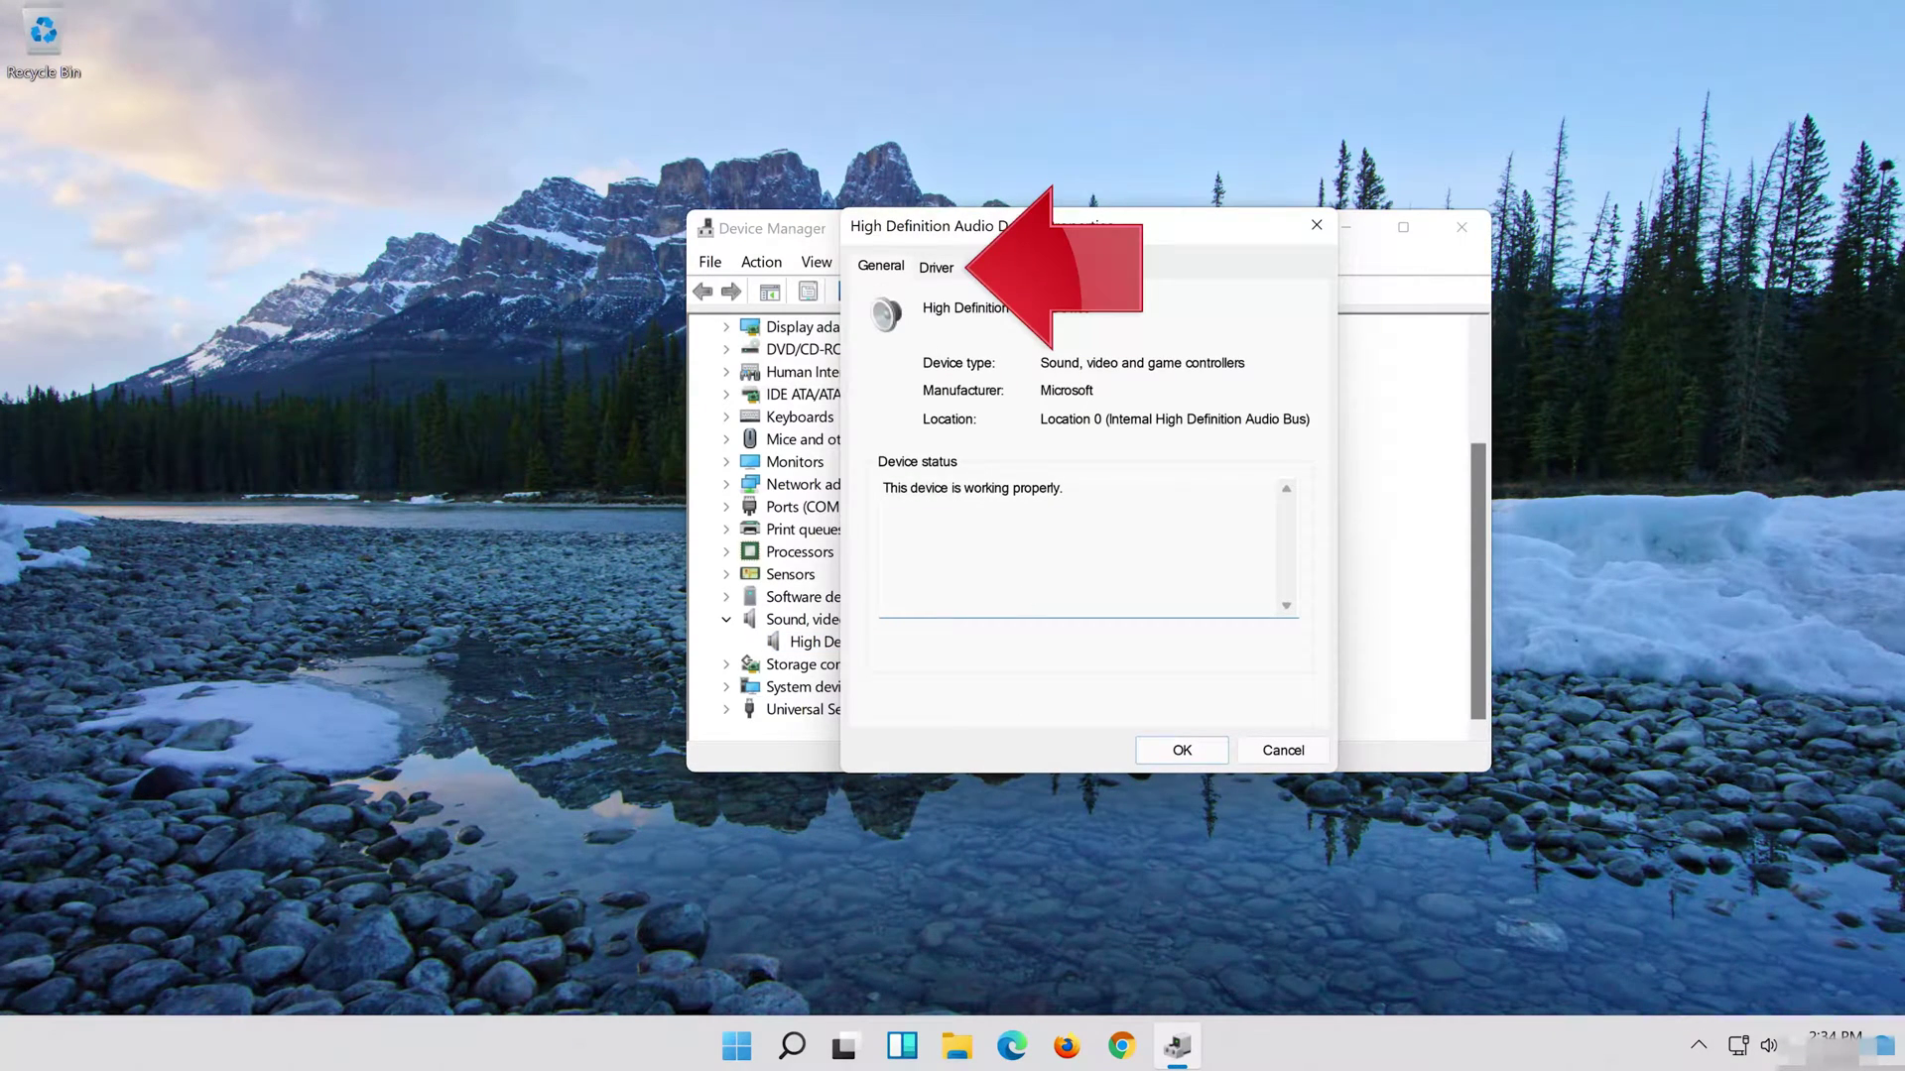
{"action": "left_click", "coordinate": [922, 275]}
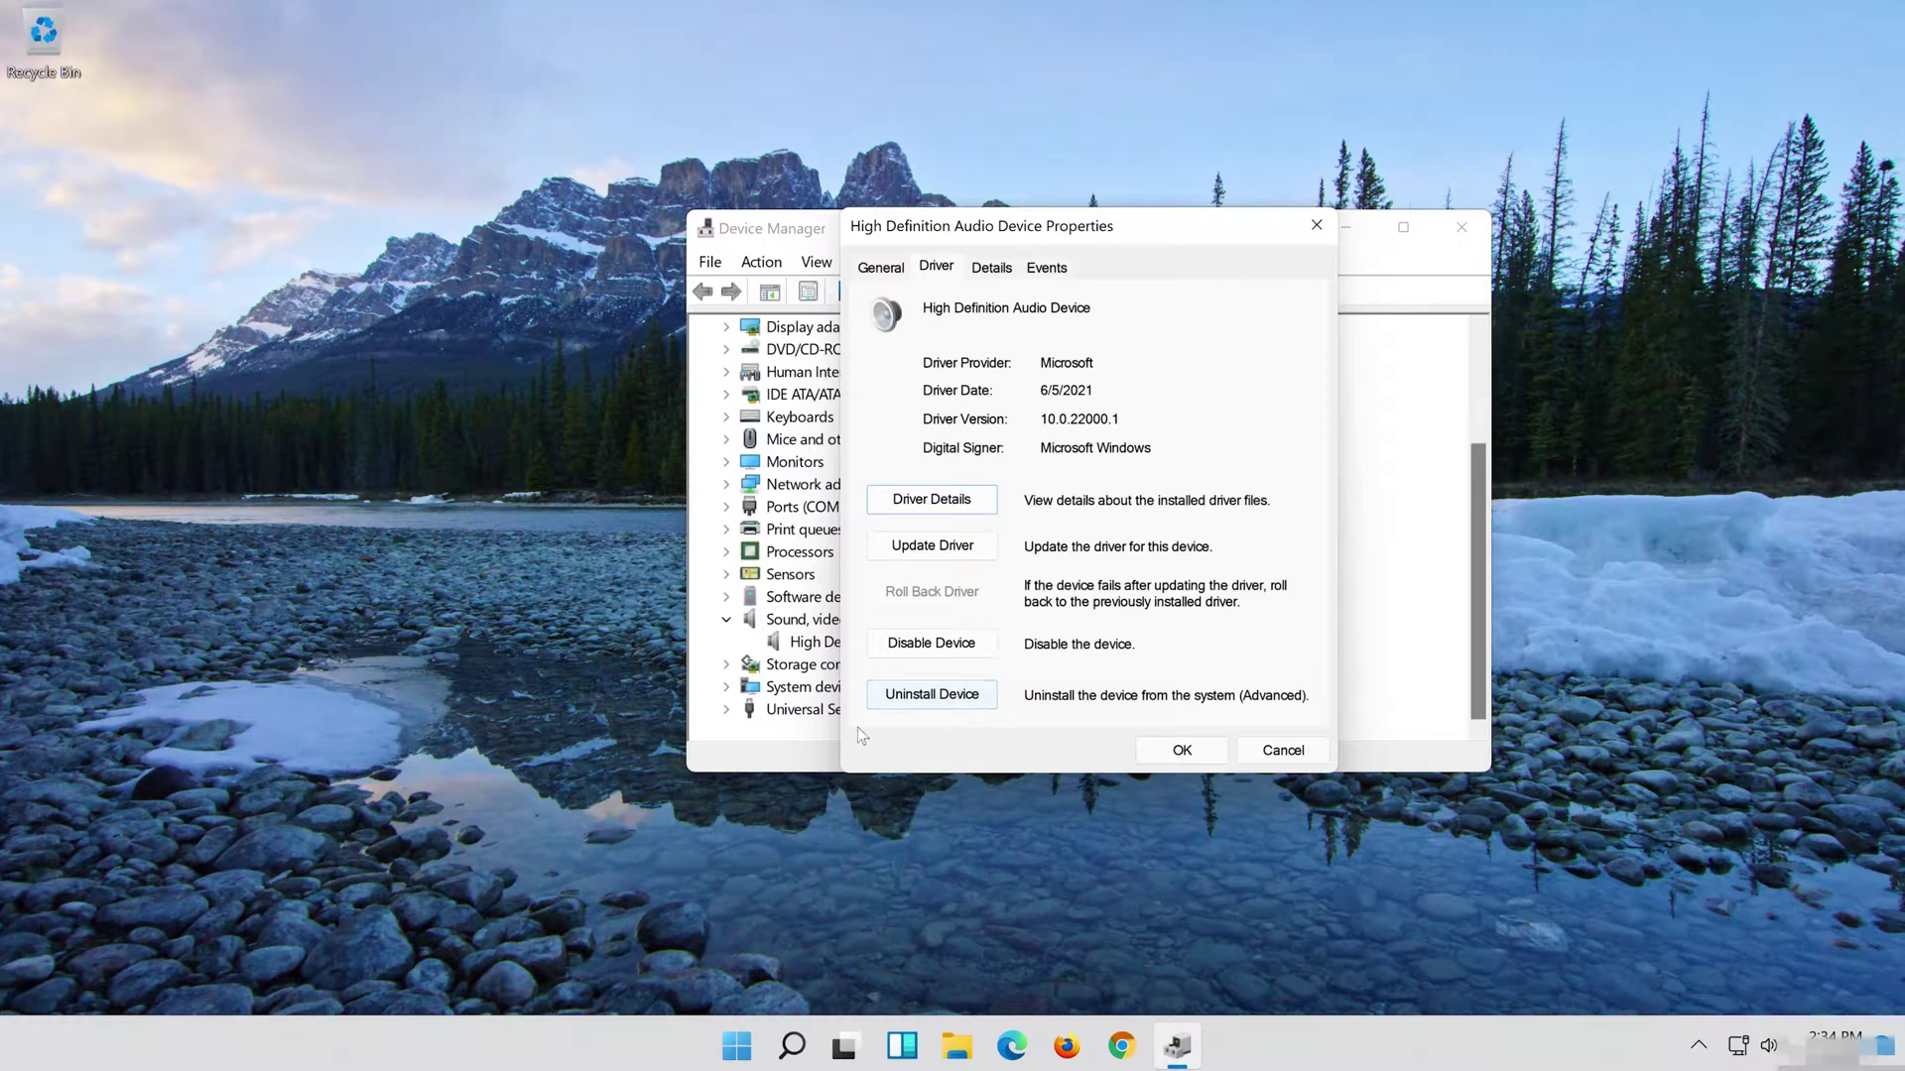
Uninstall the High Definition Audio Device, confirming the prompt, then close Device Manager
{"action": "left_click", "coordinate": [943, 698]}
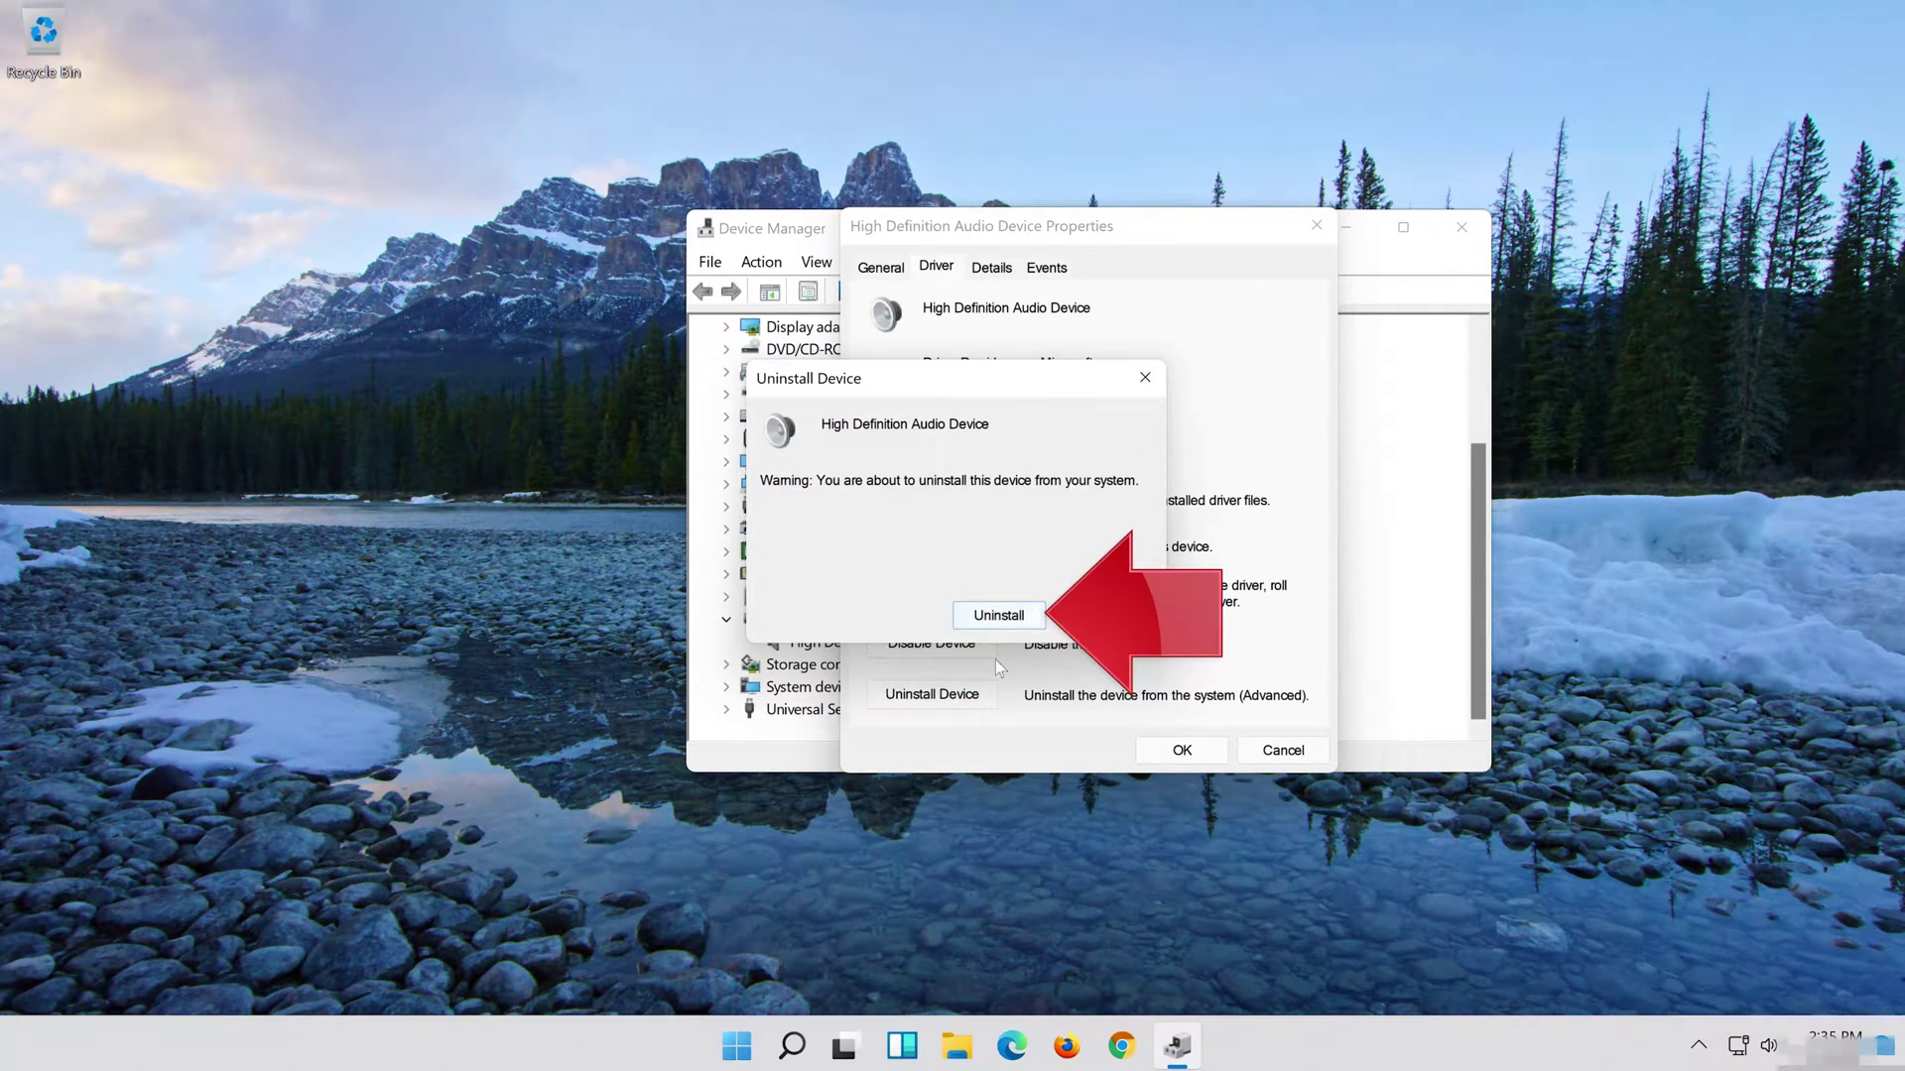
{"action": "left_click", "coordinate": [1008, 619]}
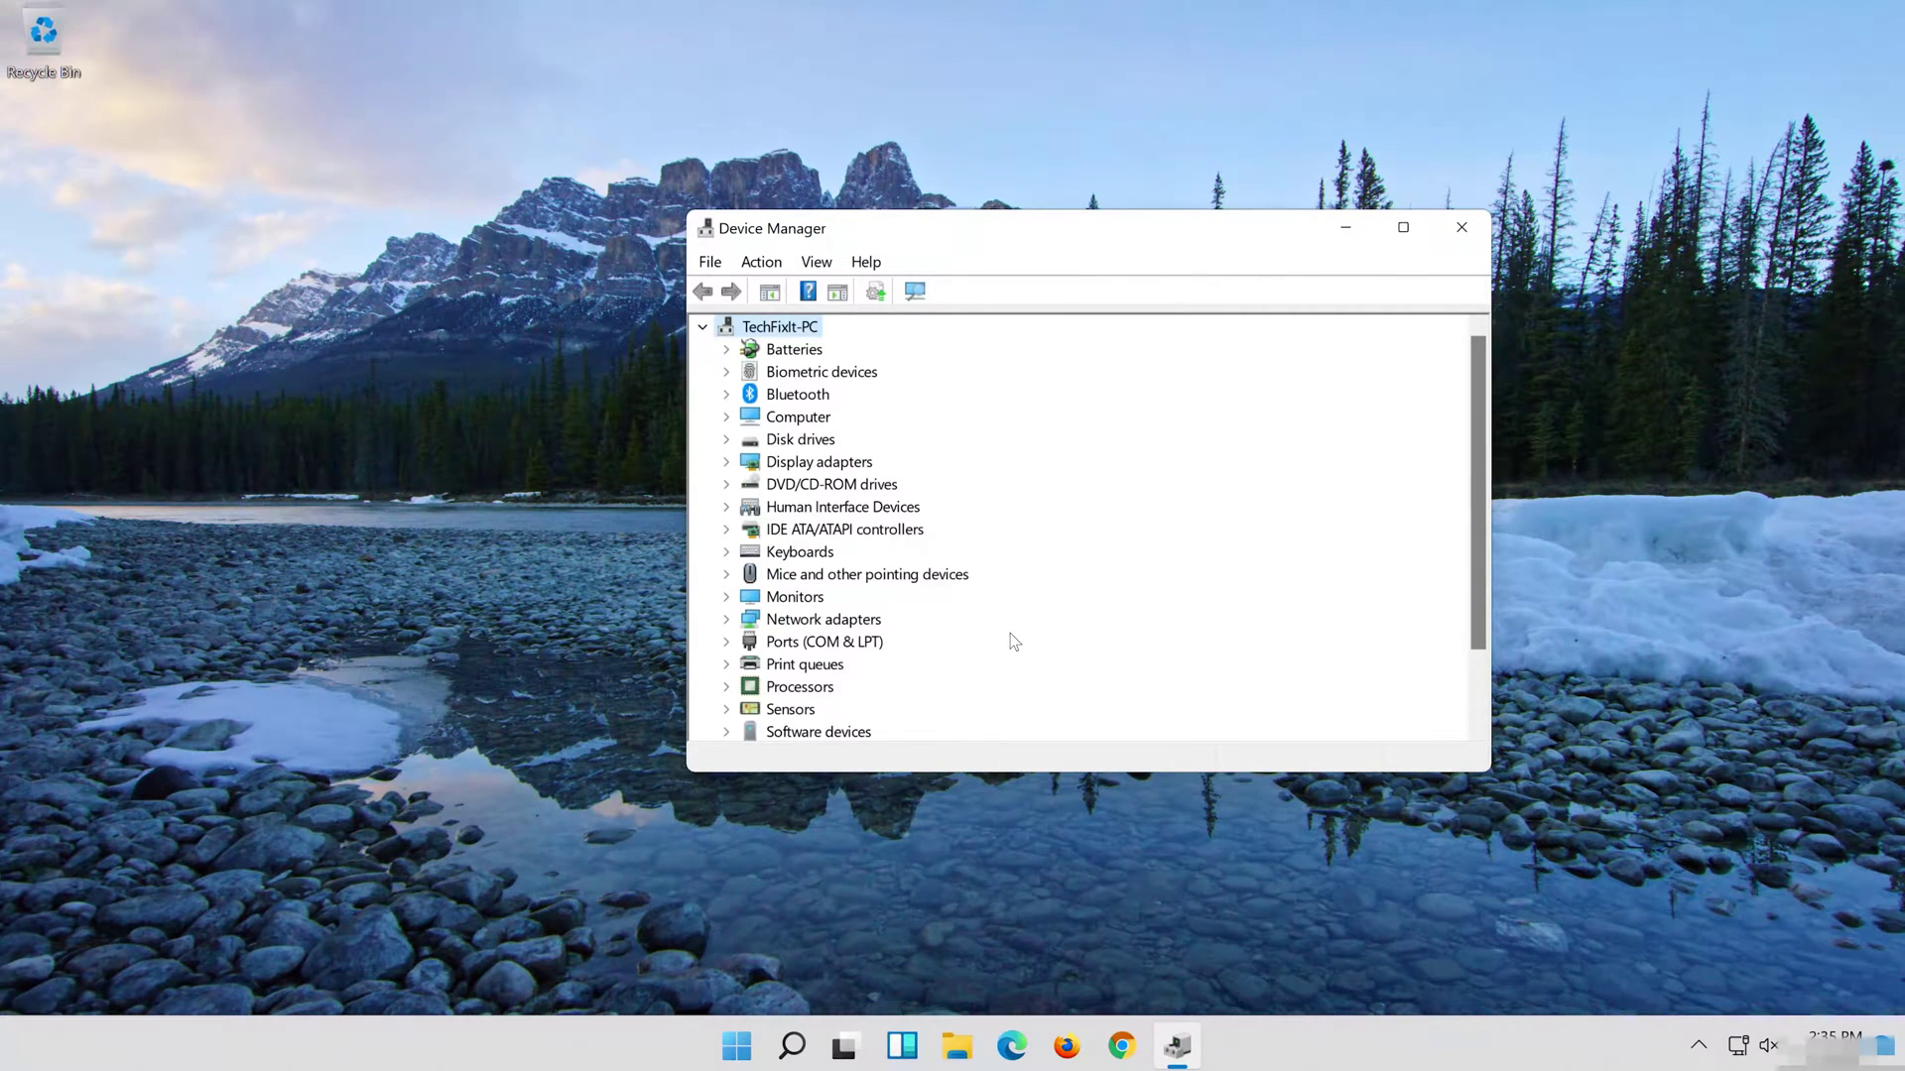
{"action": "left_click", "coordinate": [1460, 224]}
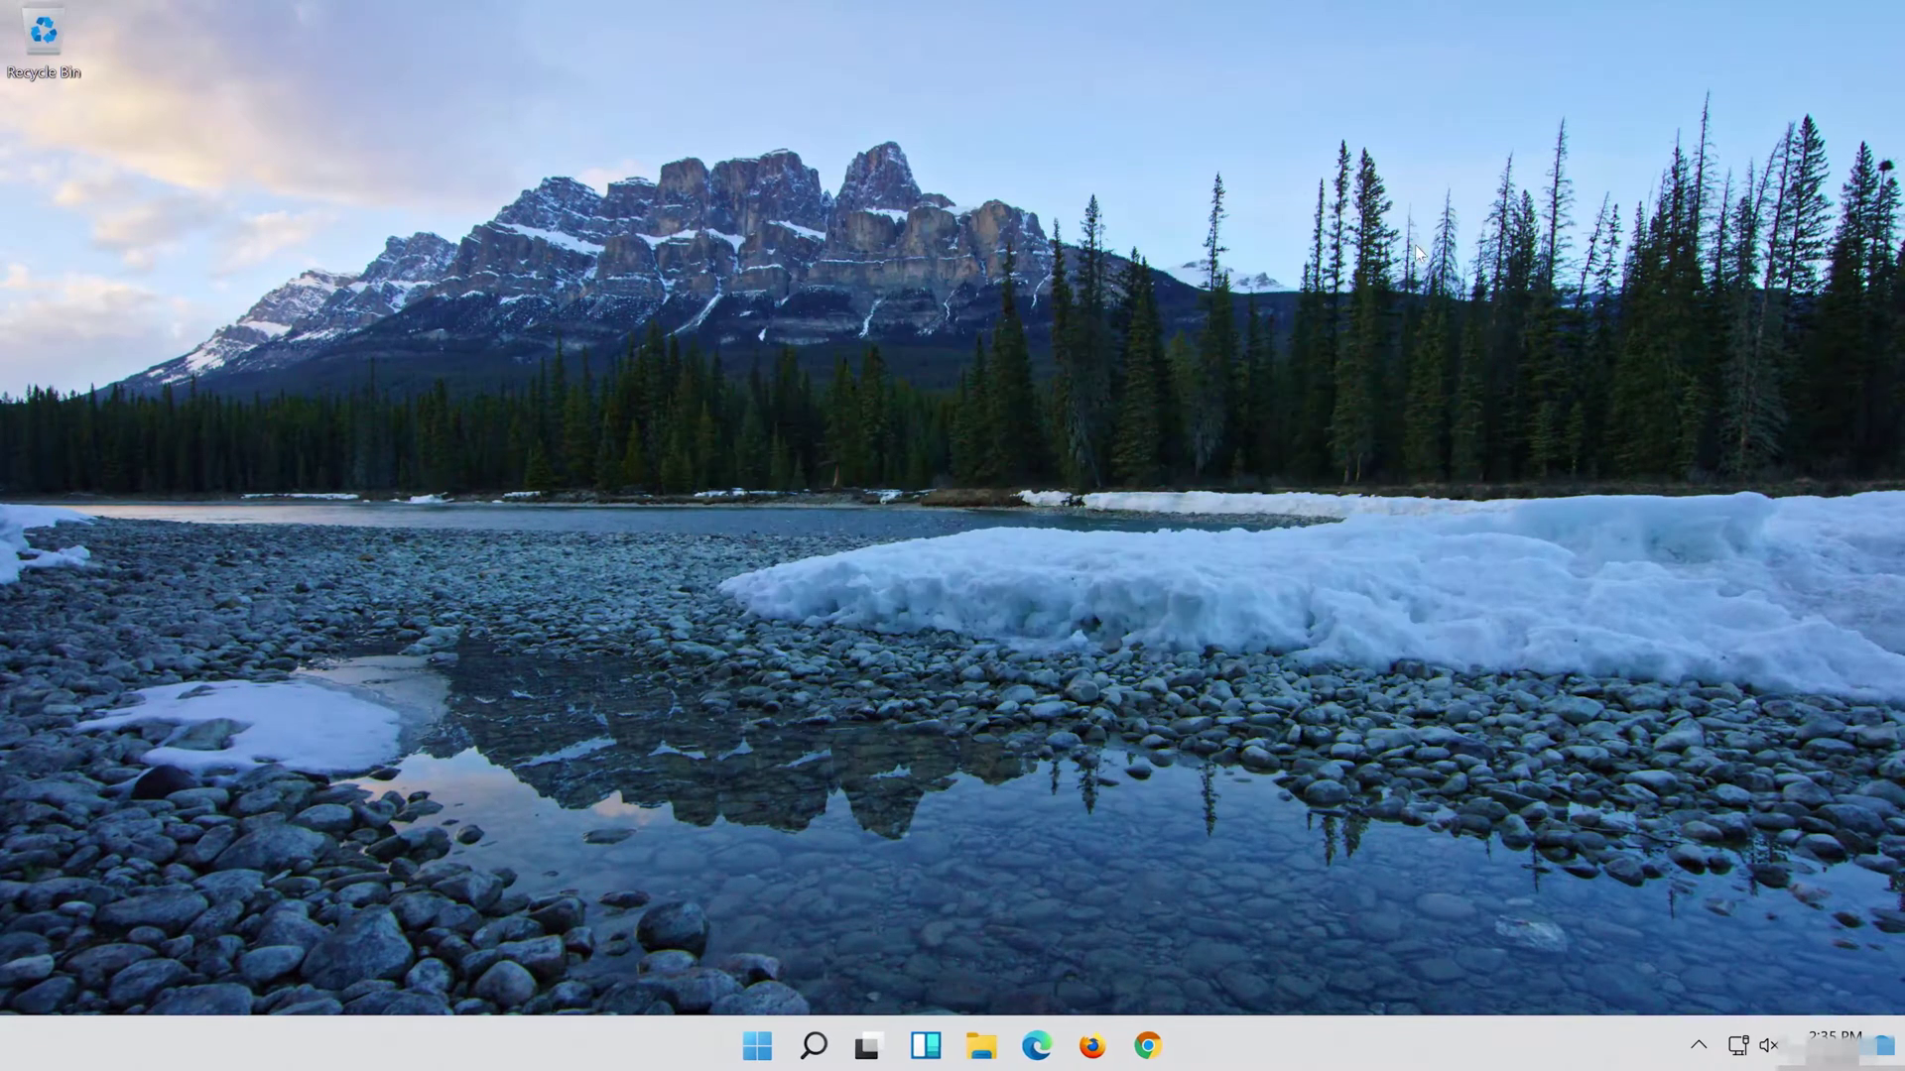
Restart Windows from the Start menu's power options so the audio device reinstalls
{"action": "left_click", "coordinate": [766, 1046]}
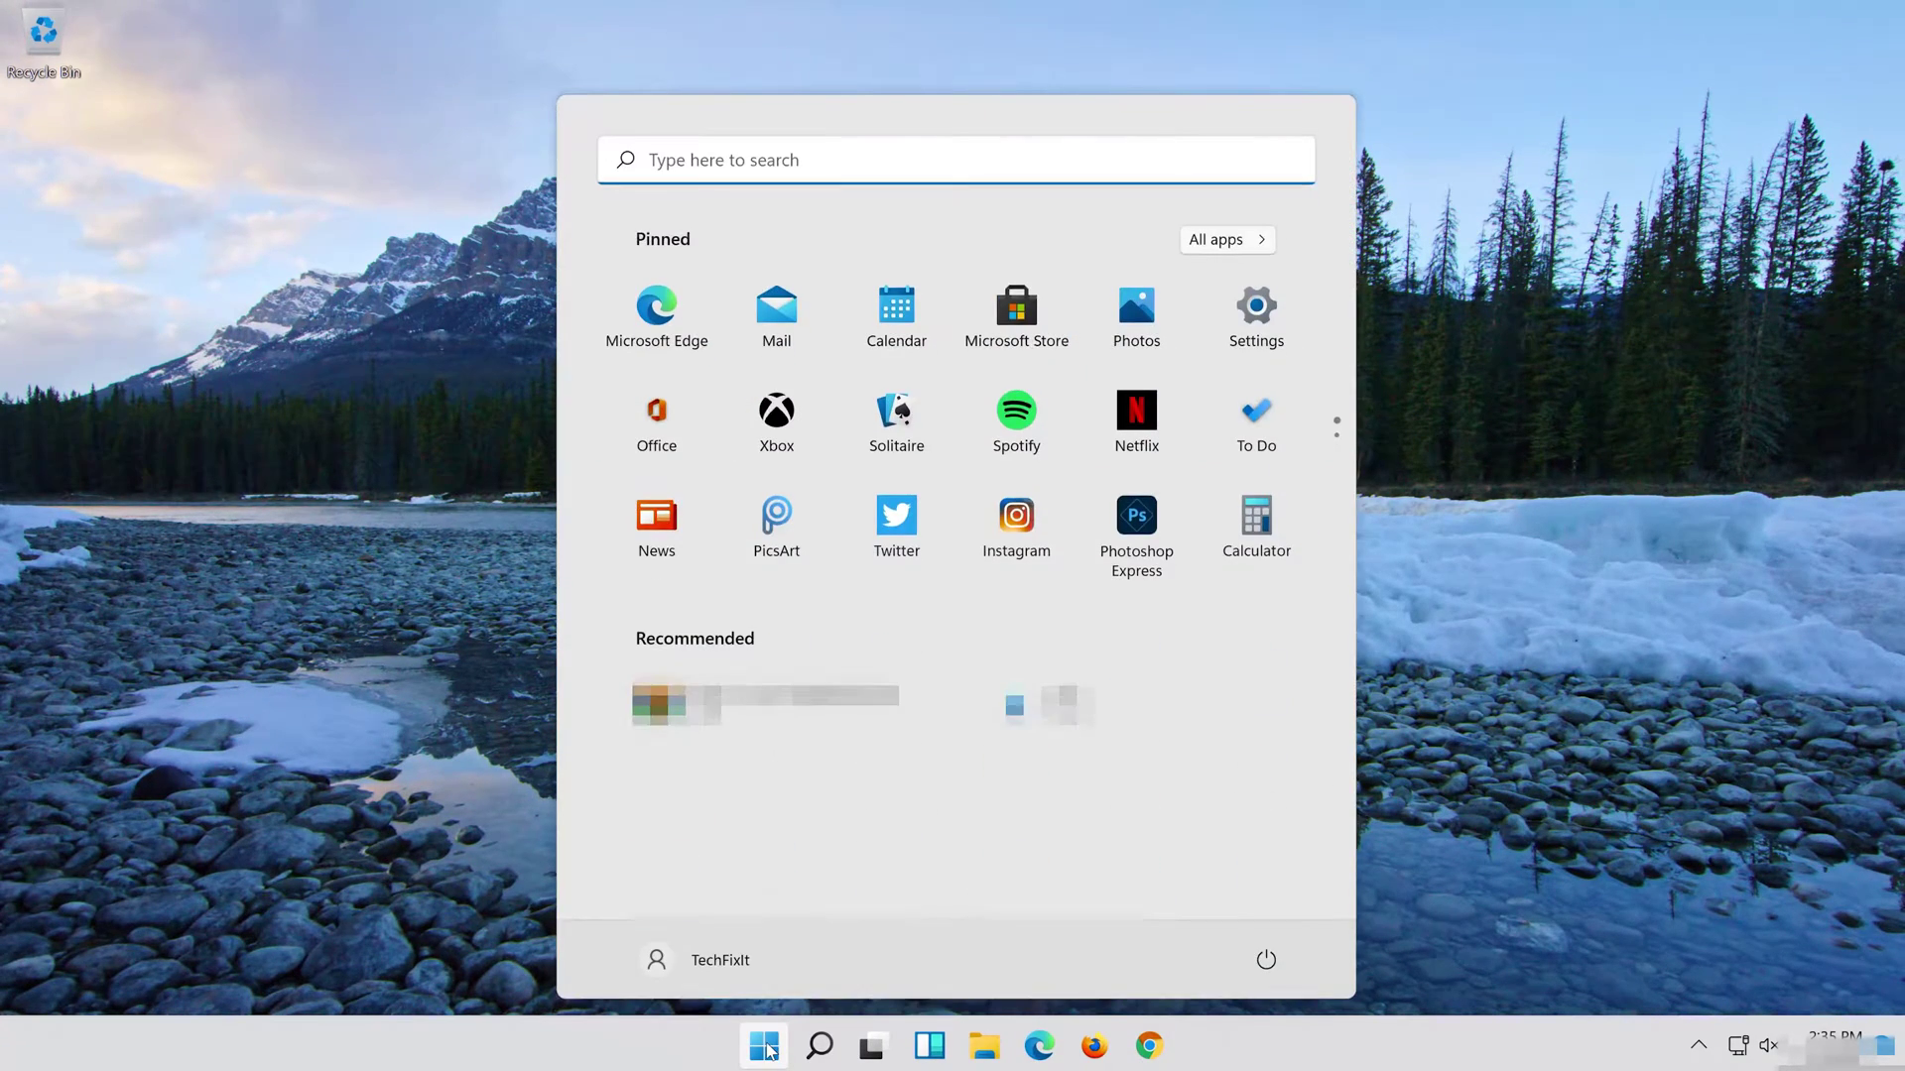
{"action": "left_click", "coordinate": [1266, 959]}
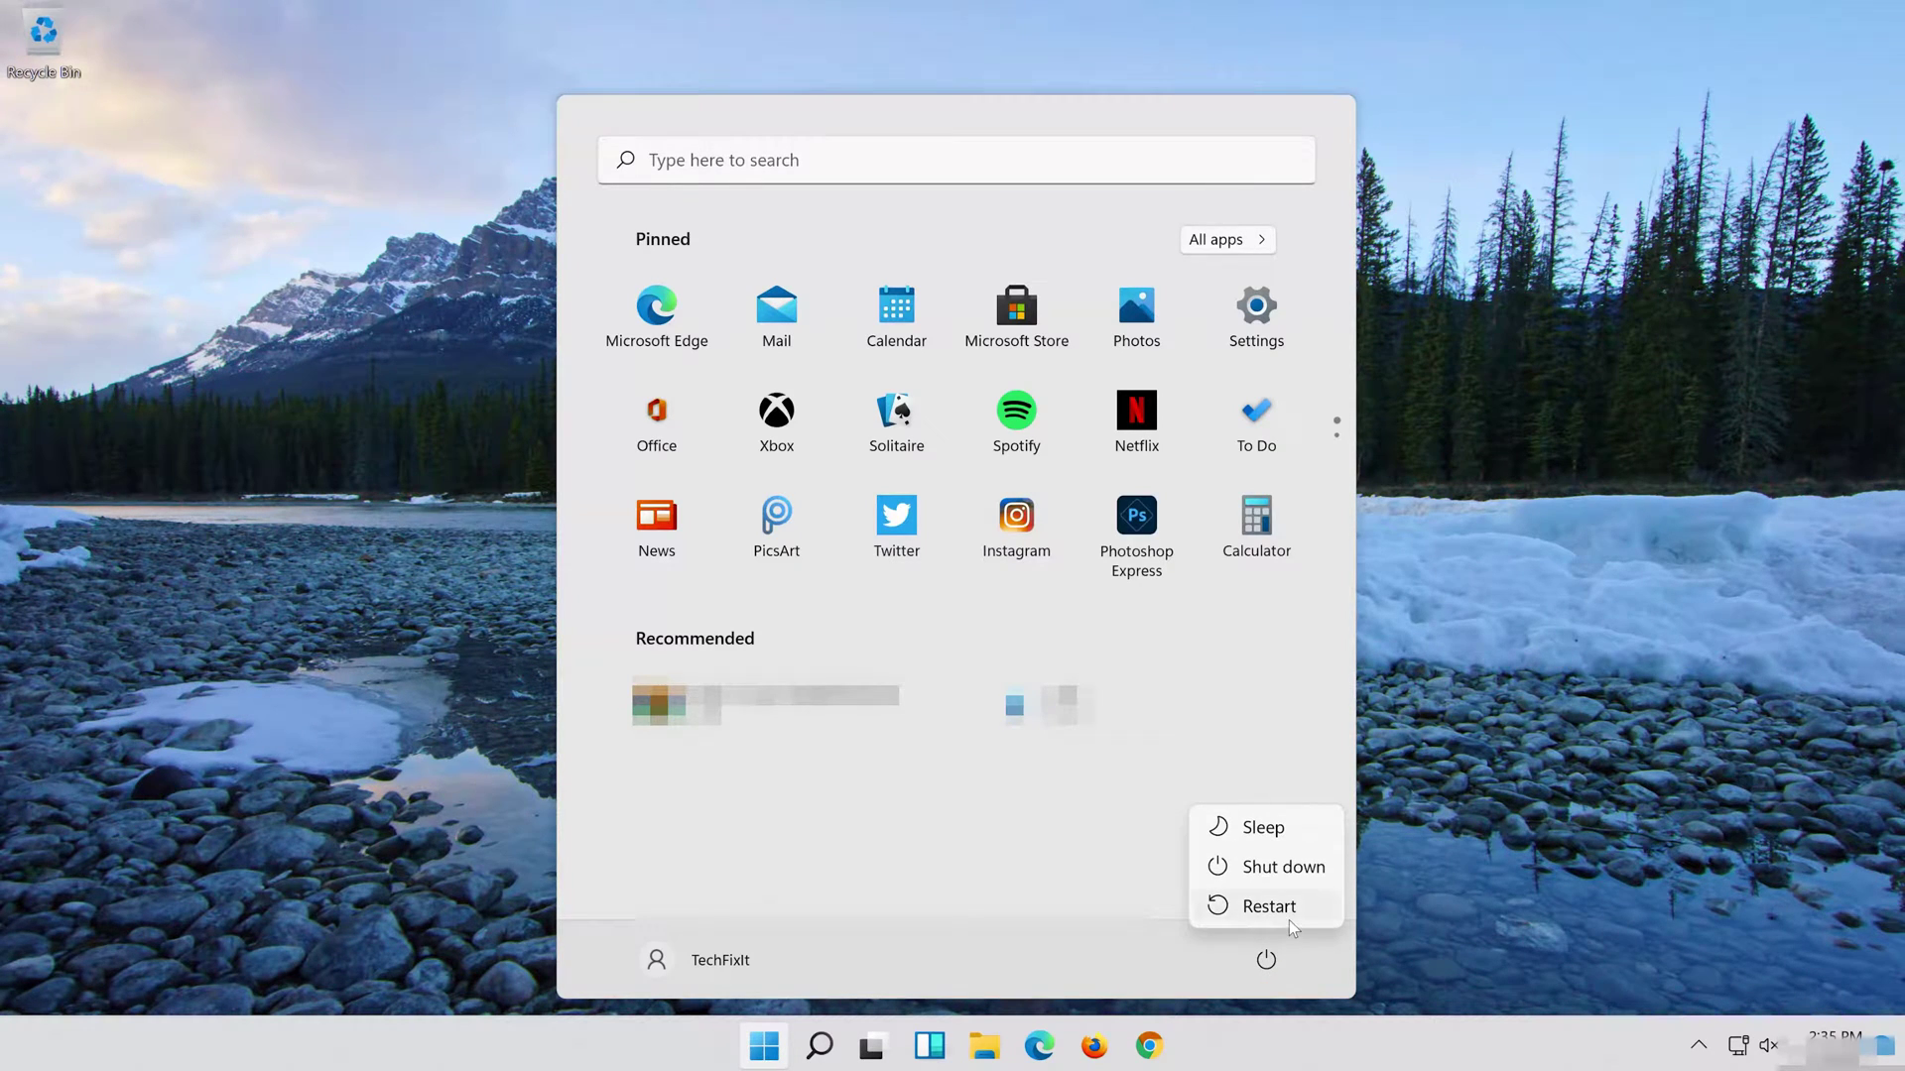
{"action": "left_click", "coordinate": [1287, 919]}
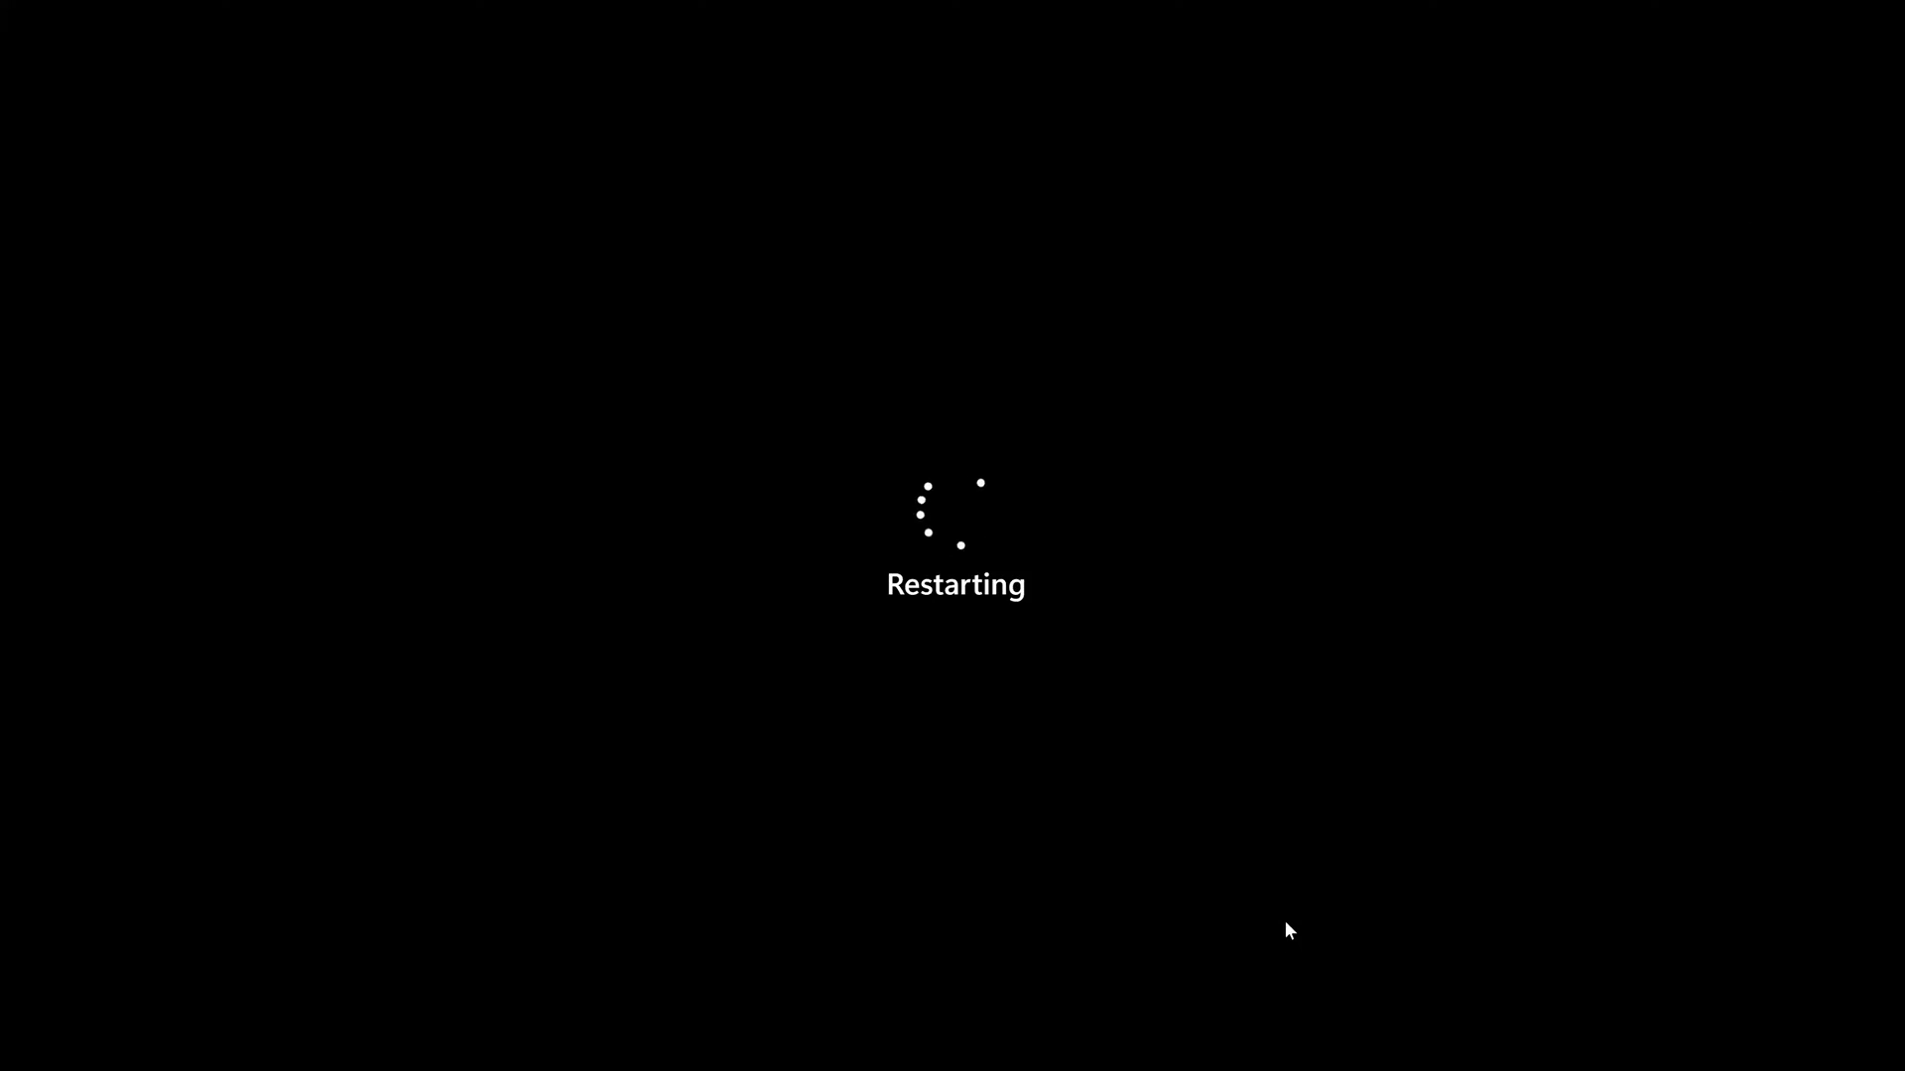